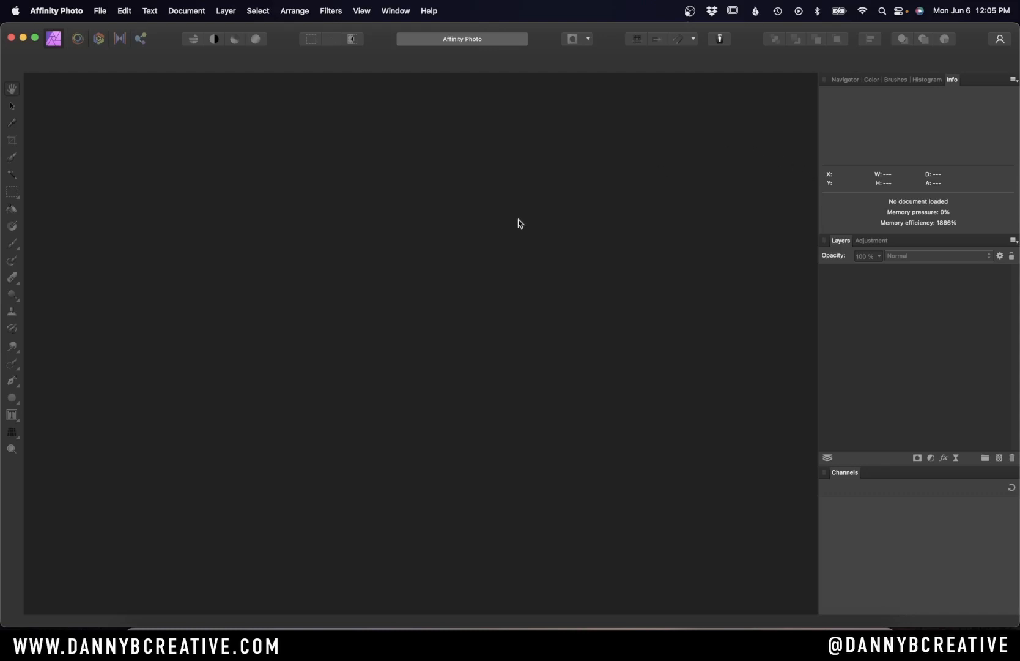
Switch to Finder and show the package contents of the Blender application from the Applications folder
left_click(139, 625)
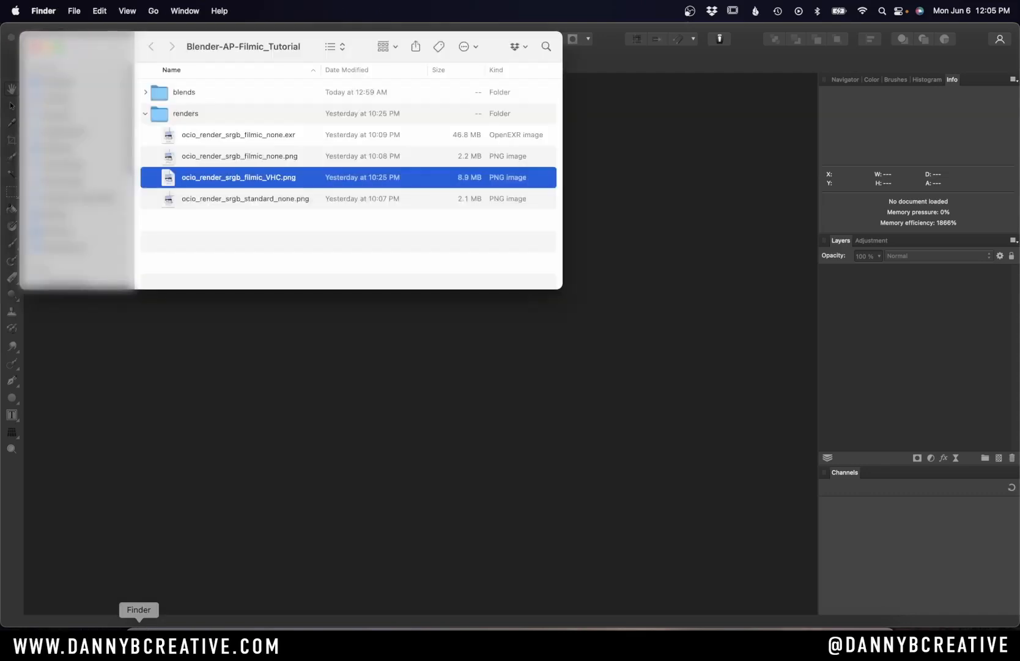
left_click(90, 134)
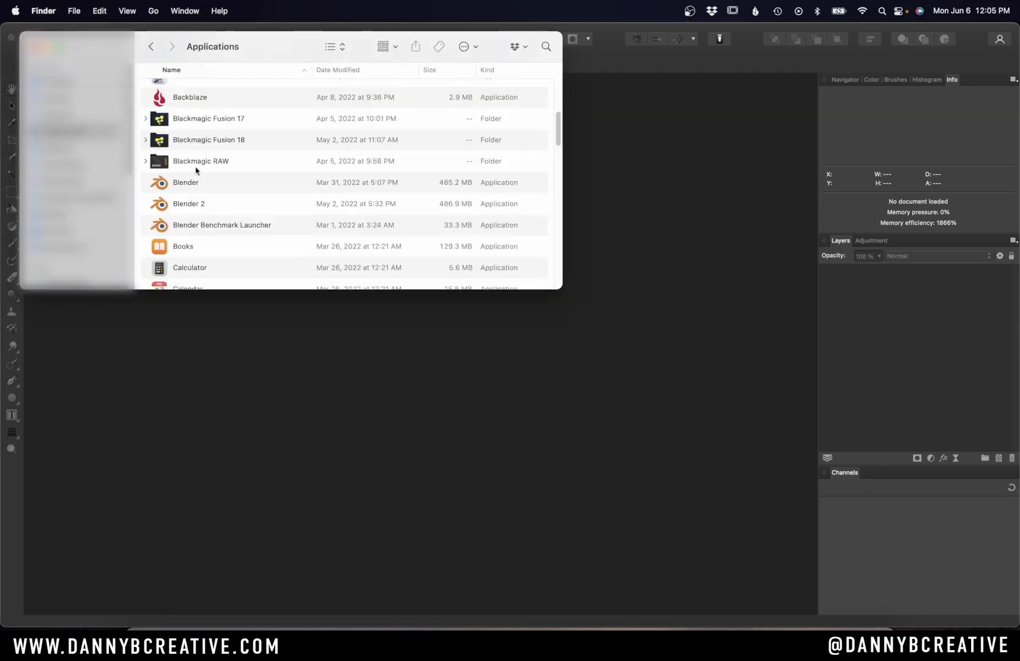
right_click(158, 183)
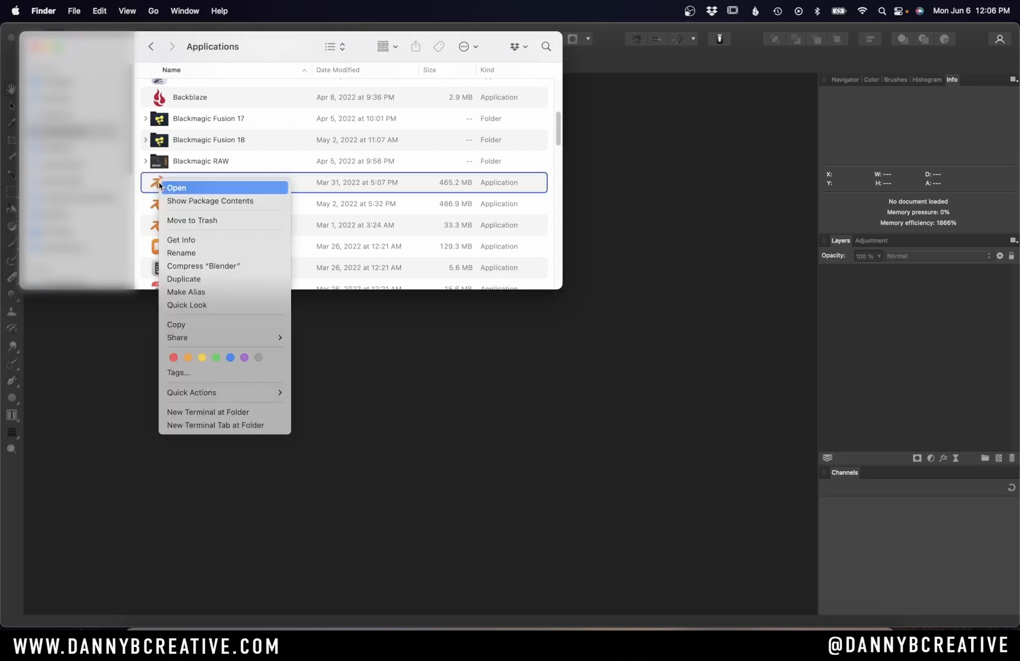
left_click(188, 201)
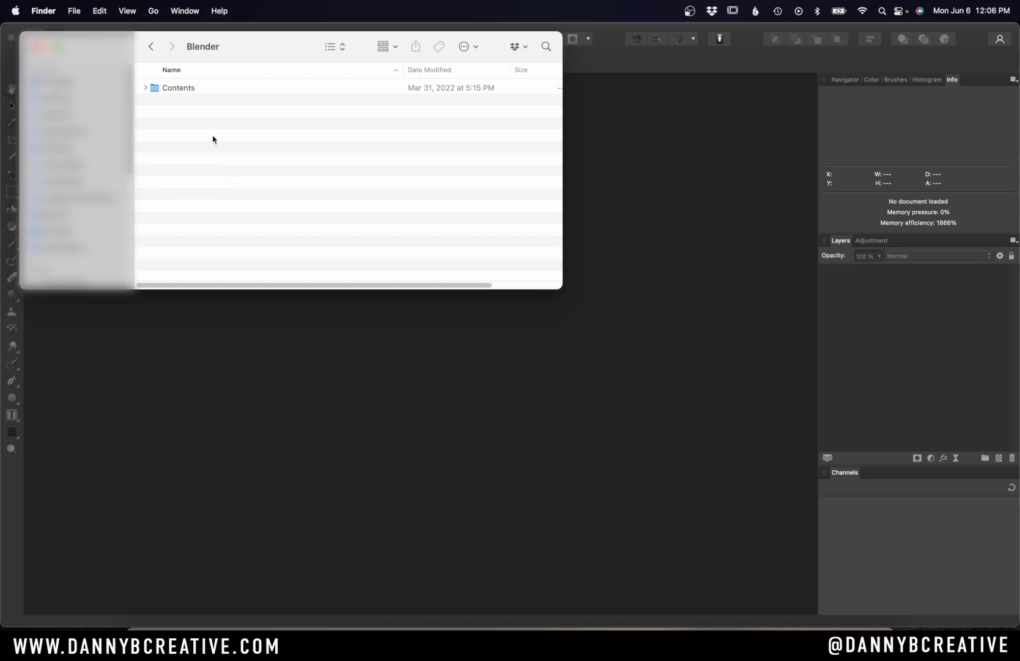
left_click_drag(236, 47, 282, 84)
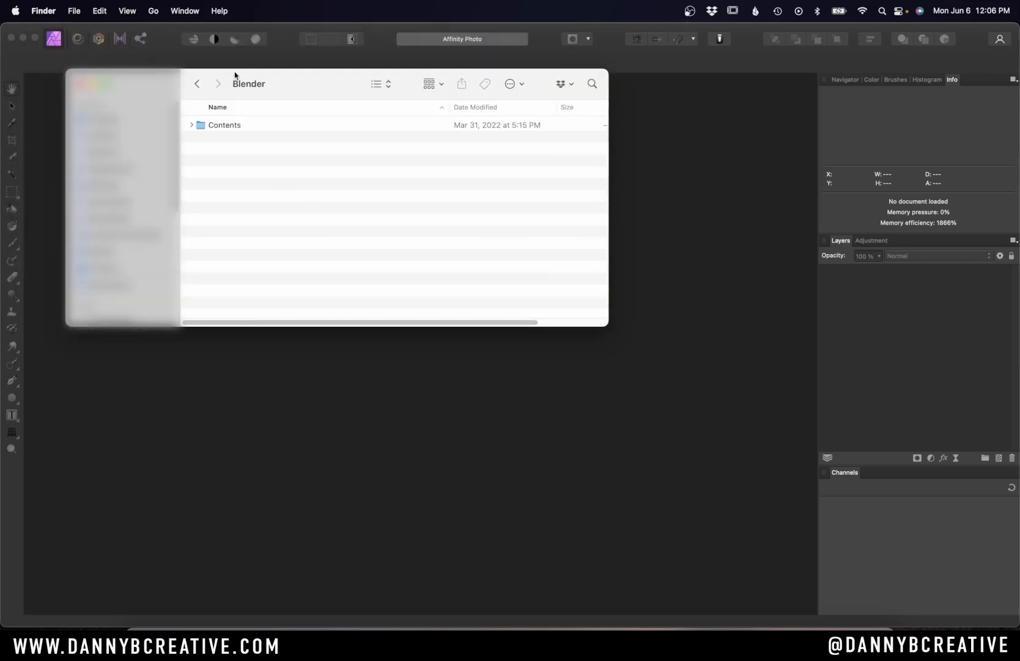
Browse the Blender package to Contents/Resources/3.1/datafiles/colormanagement, examine the OCIO files there, and close the Finder window
double_click(206, 126)
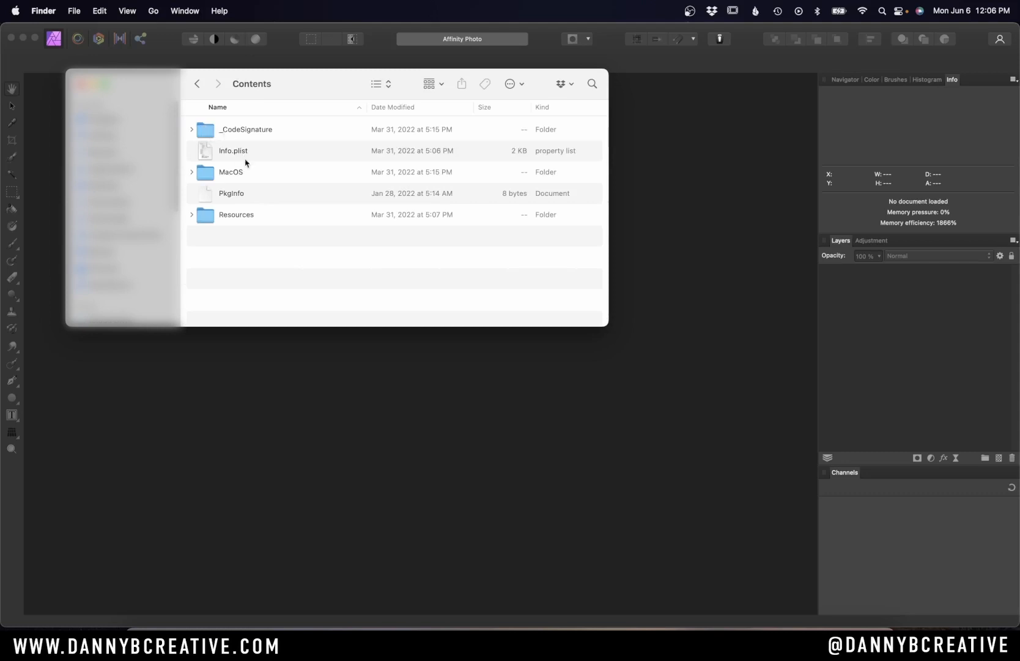
double_click(206, 221)
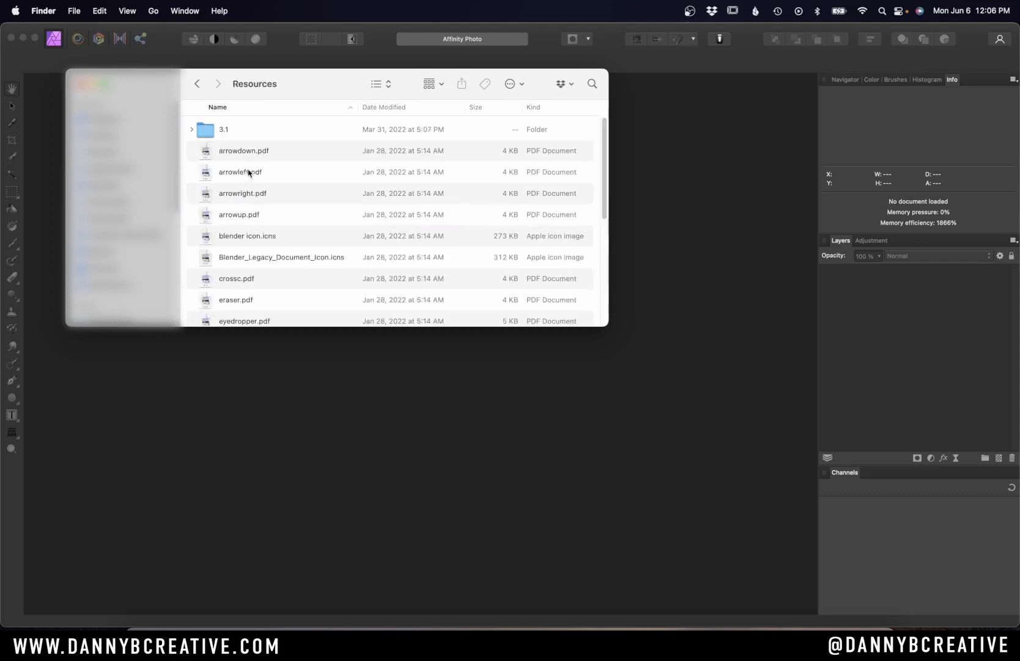
scroll(248, 173, "down", 10)
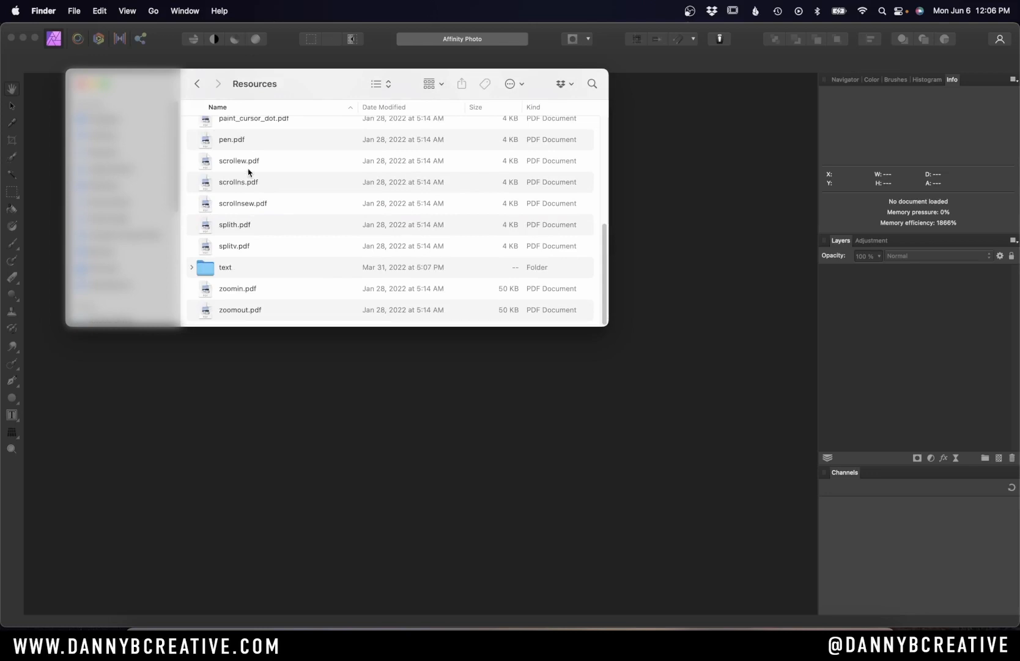
scroll(249, 173, "up", 10)
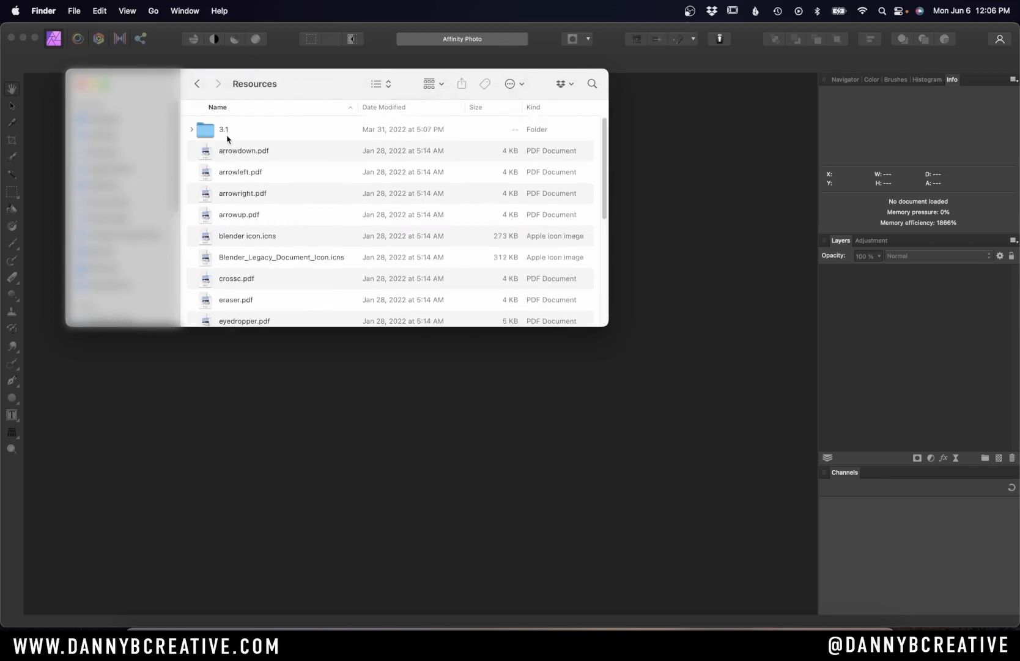
double_click(211, 130)
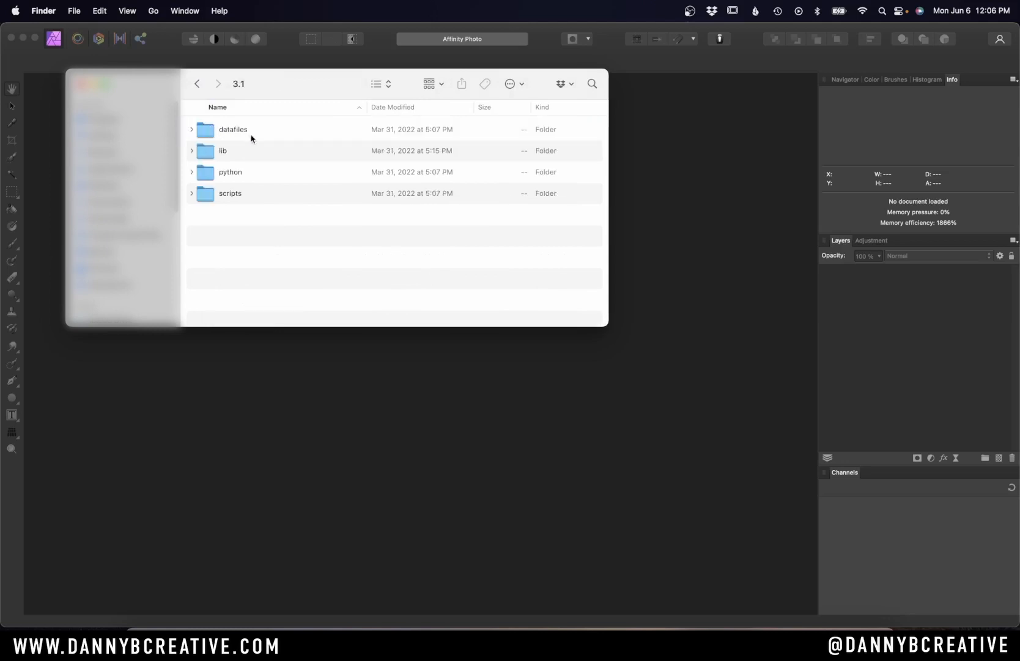
double_click(209, 134)
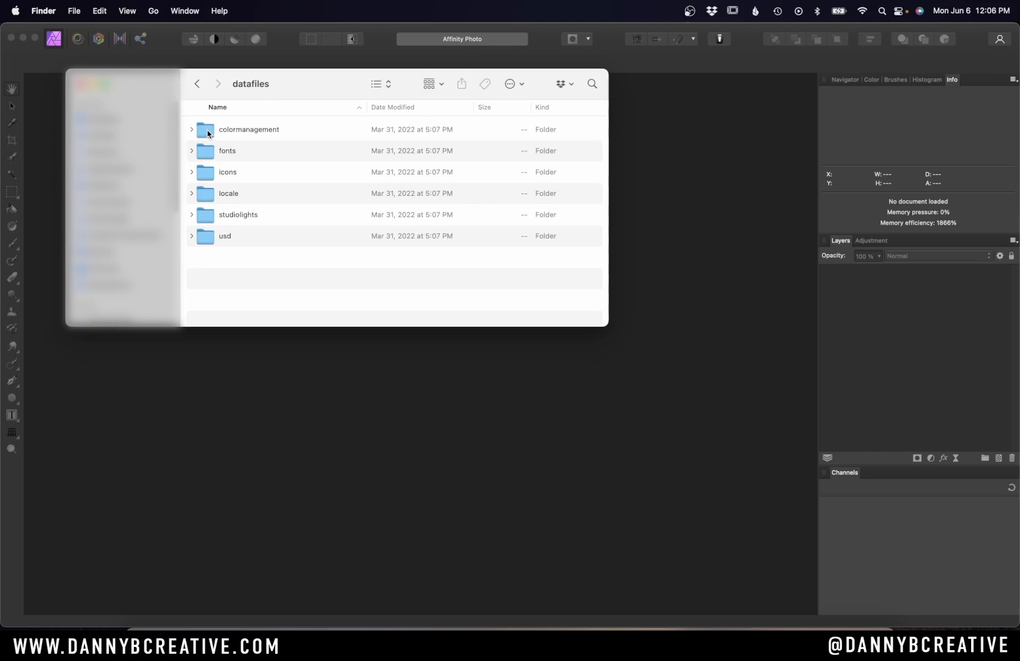
double_click(209, 134)
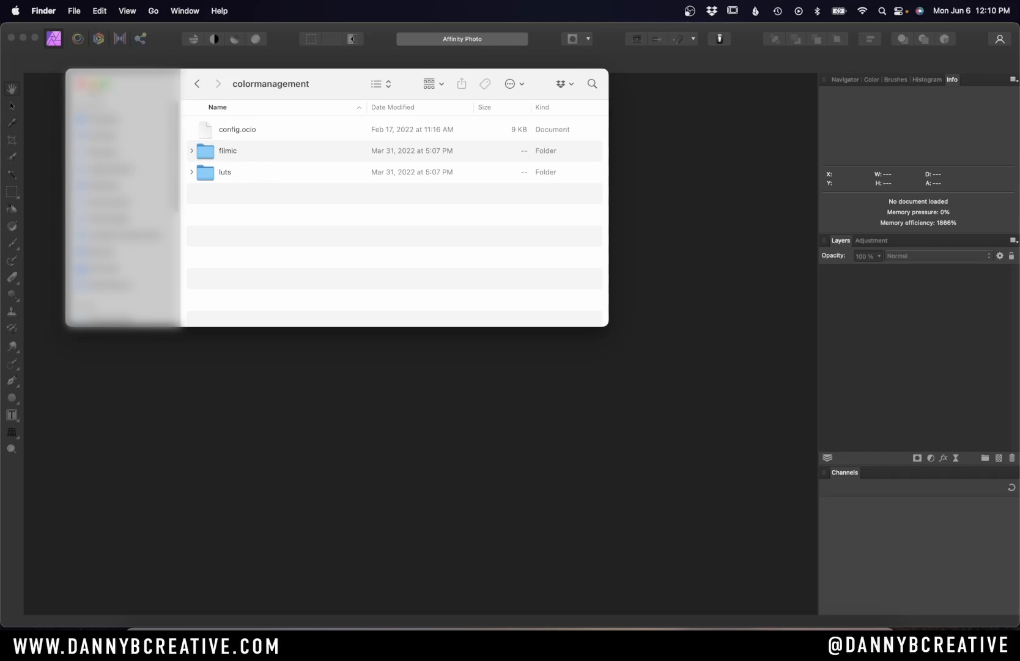
left_click(81, 84)
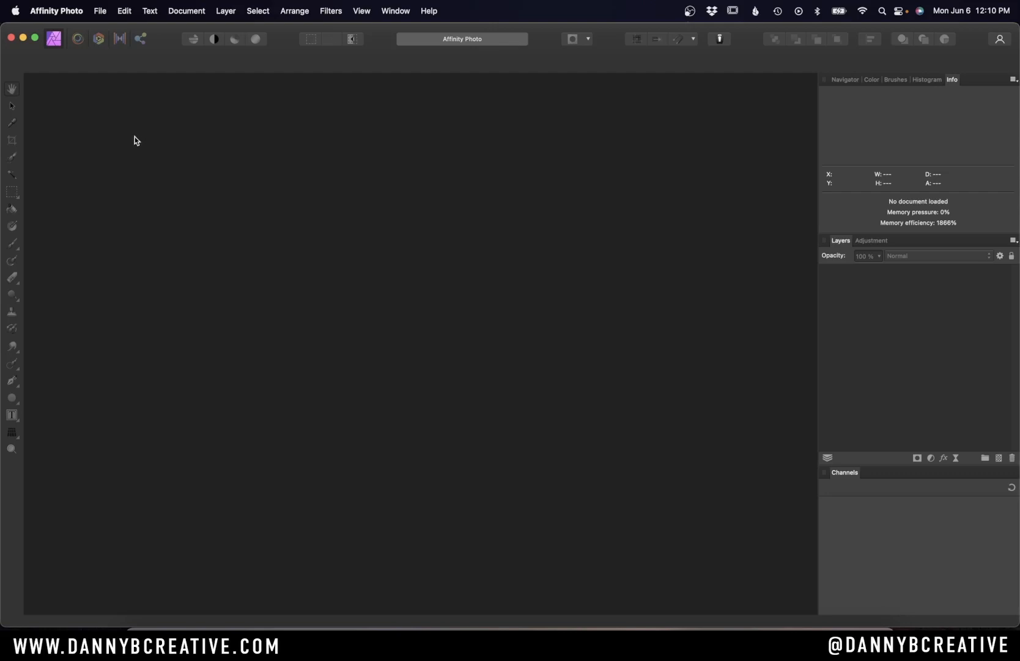
Open the Color preferences in Affinity Photo
left_click(74, 6)
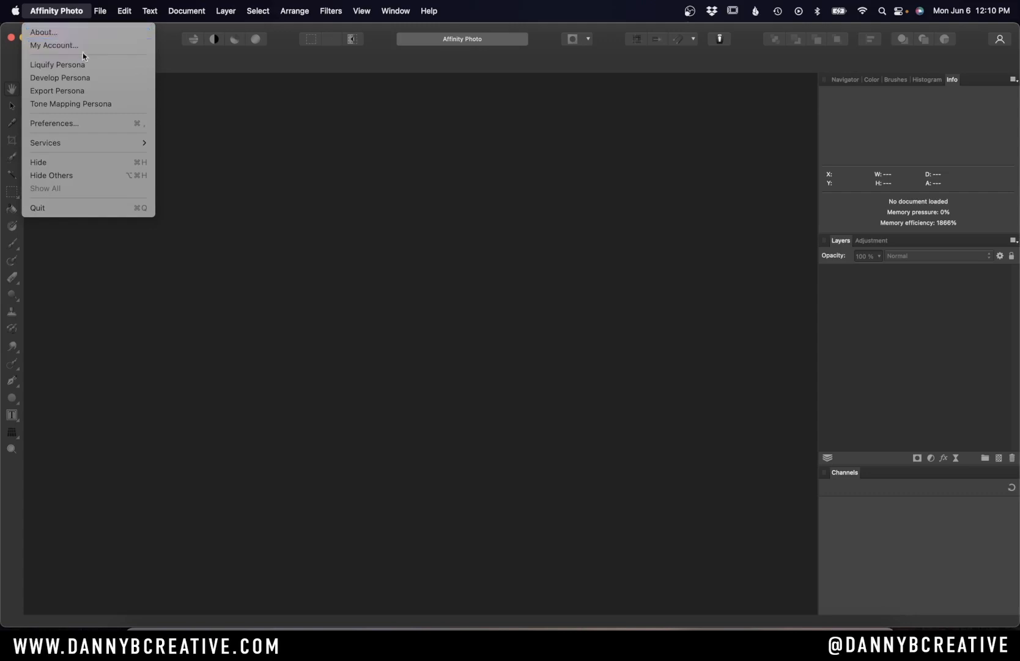
left_click(83, 124)
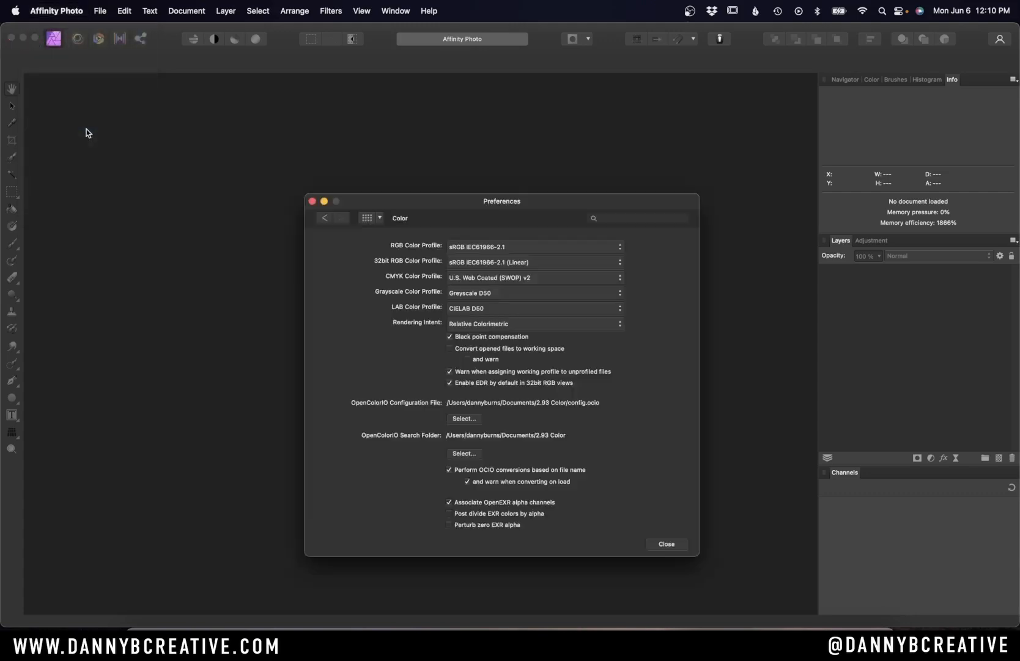
left_click(367, 218)
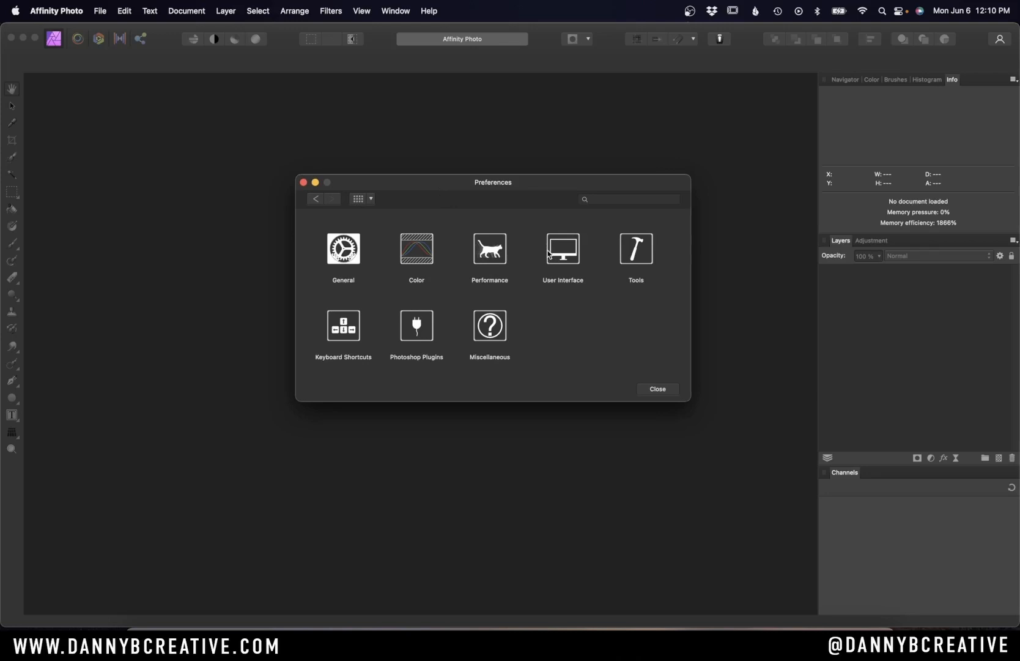
left_click(426, 254)
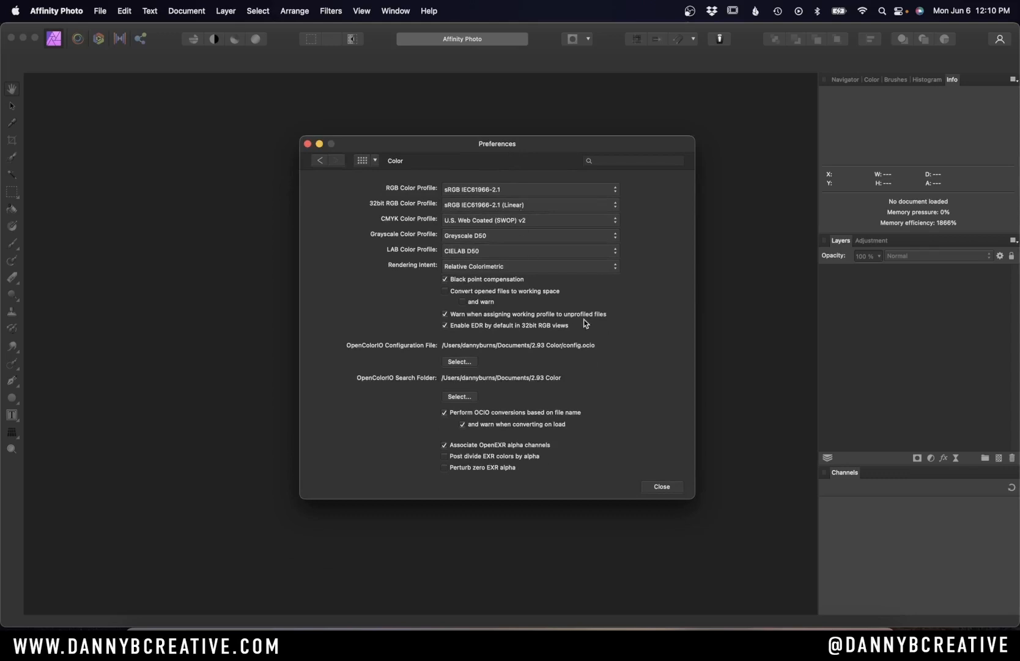
Inspect the 2.93 Color folder in Documents as source for the OpenColorIO configuration file and search folder, cancelling both selections
left_click(460, 361)
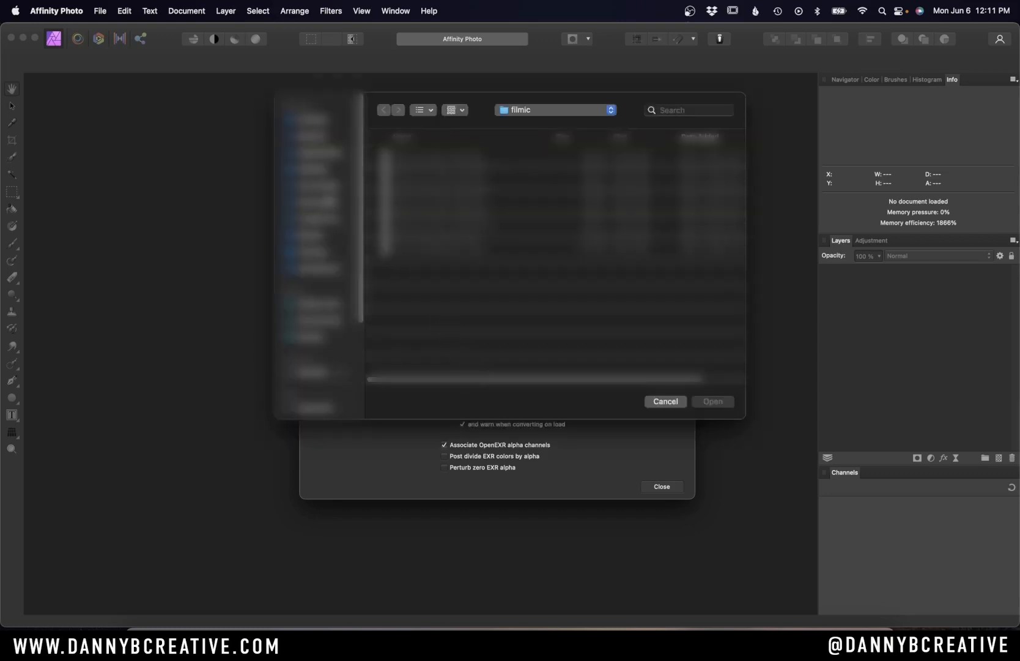
left_click(331, 185)
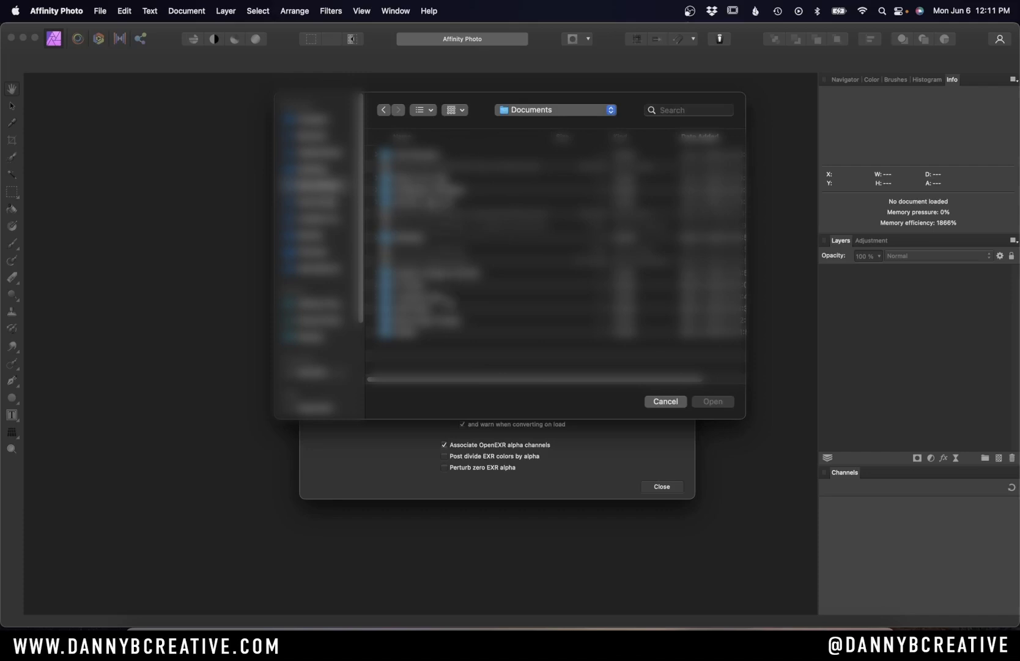
double_click(430, 308)
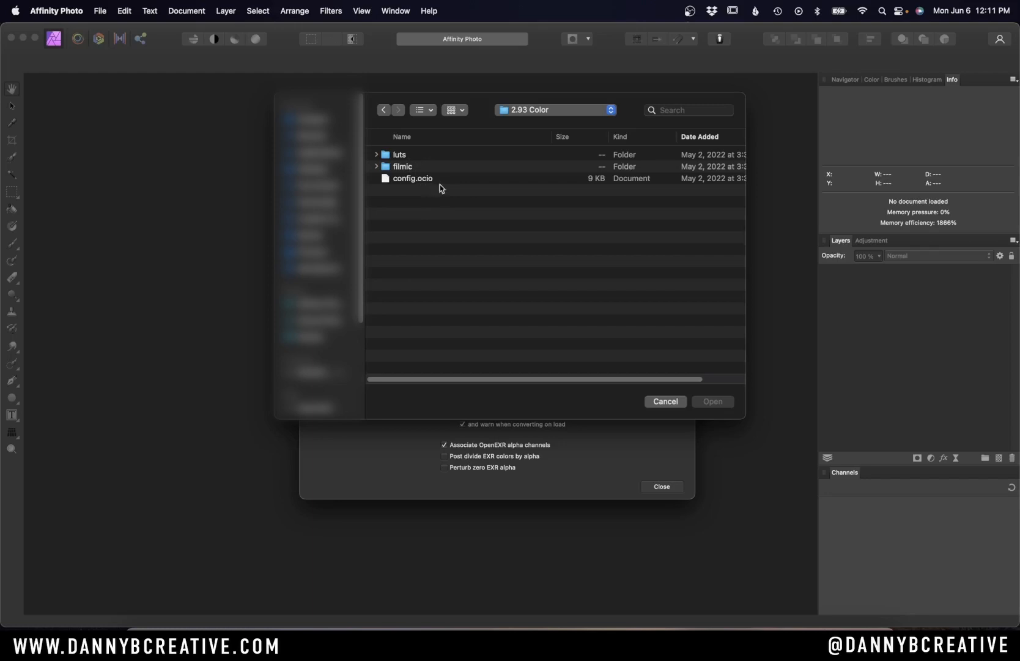
left_click(668, 402)
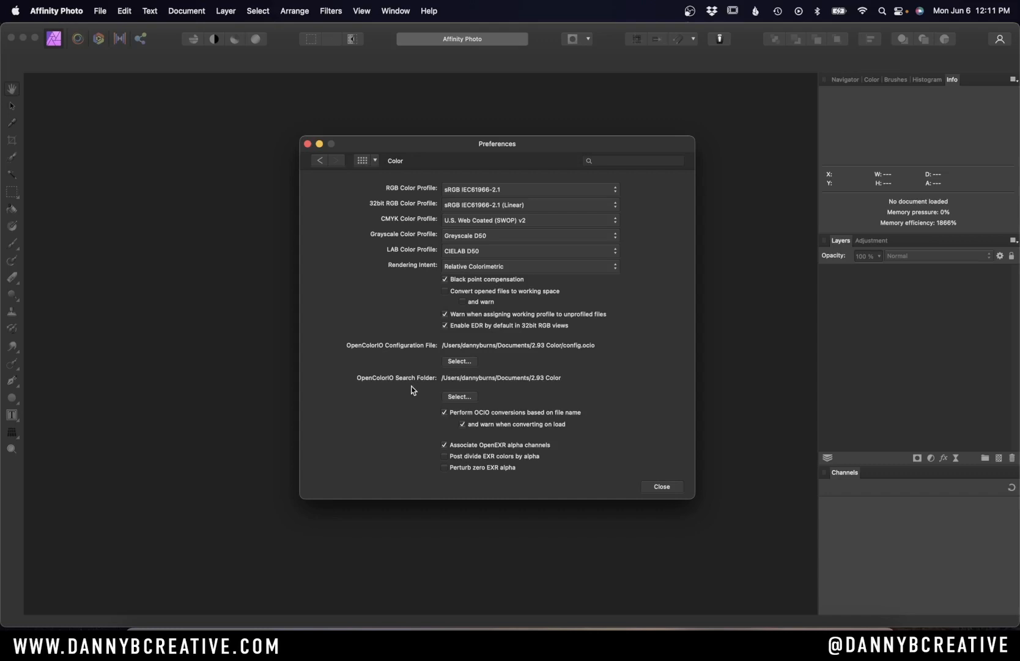
left_click(460, 396)
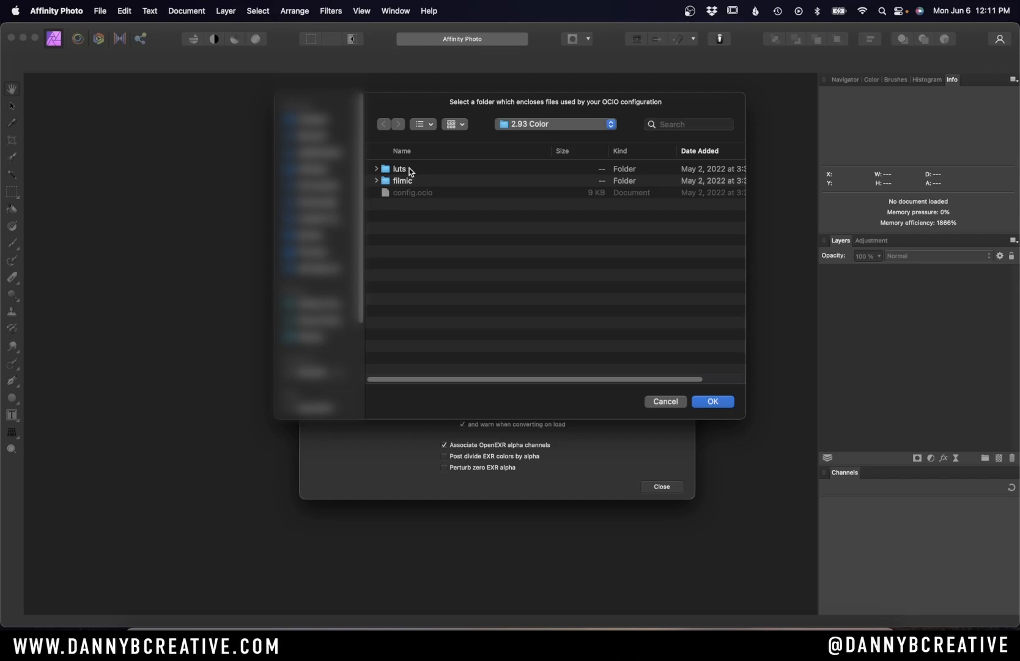
left_click(666, 402)
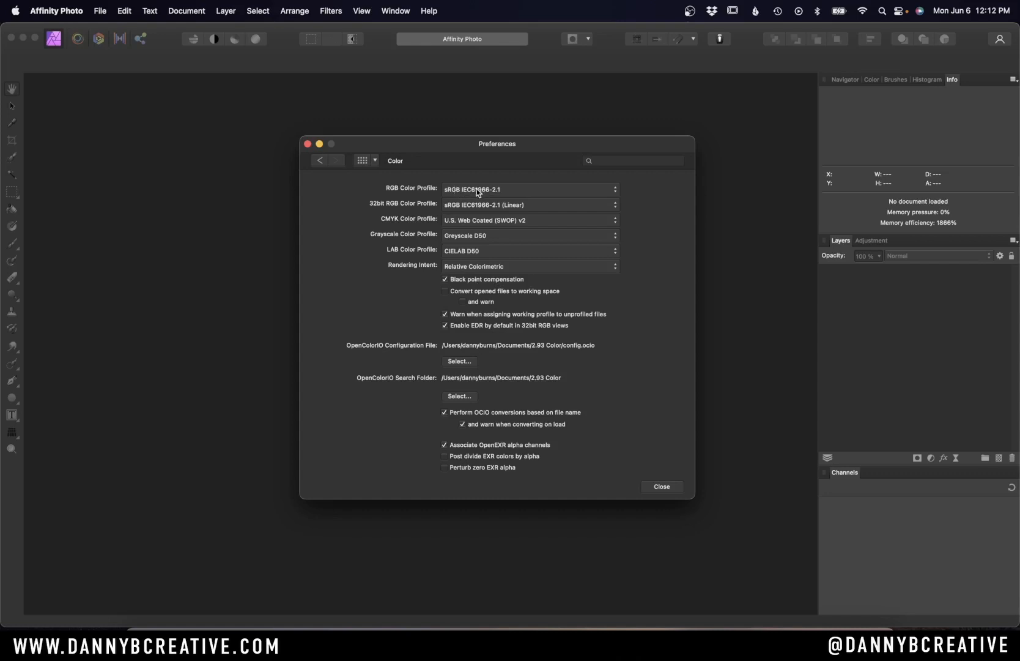
Review the available RGB and 32bit RGB color profiles without changing them, and close the preferences
left_click_drag(511, 142, 513, 146)
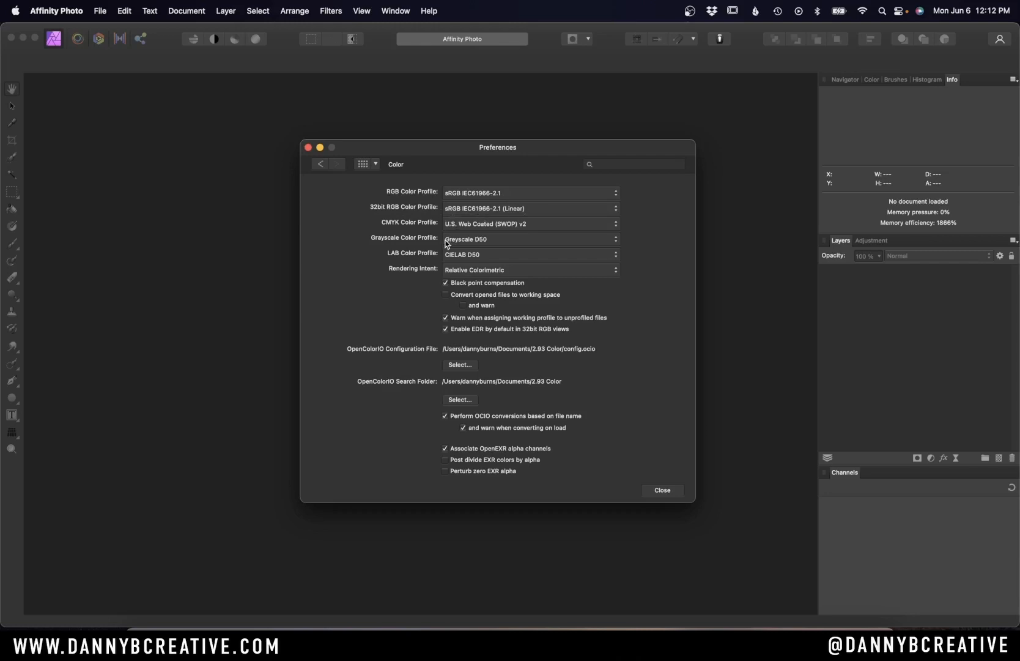
left_click(512, 193)
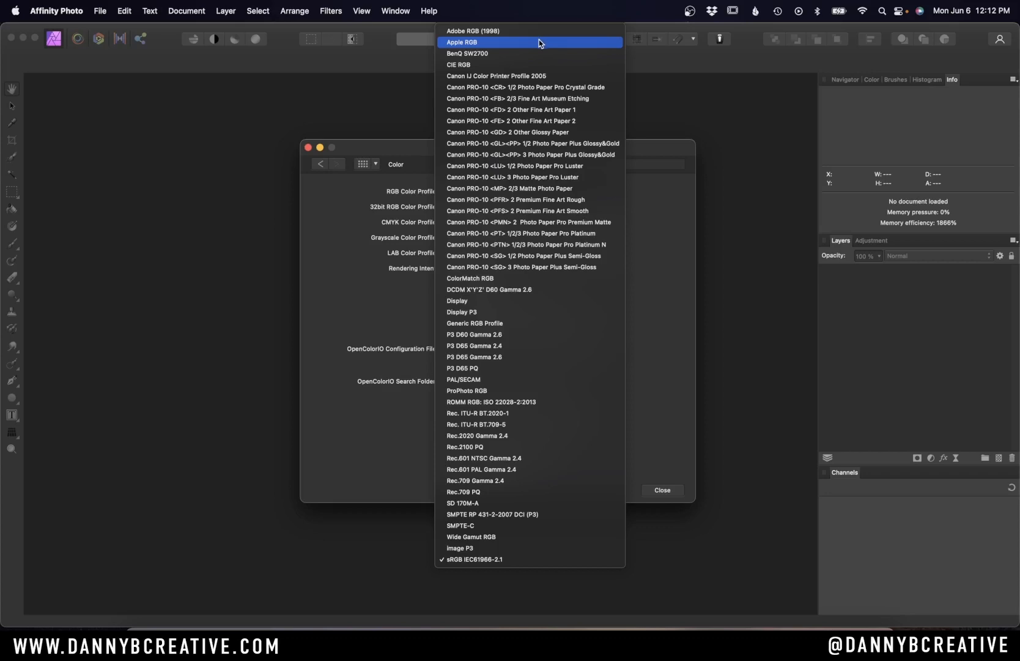
left_click(421, 145)
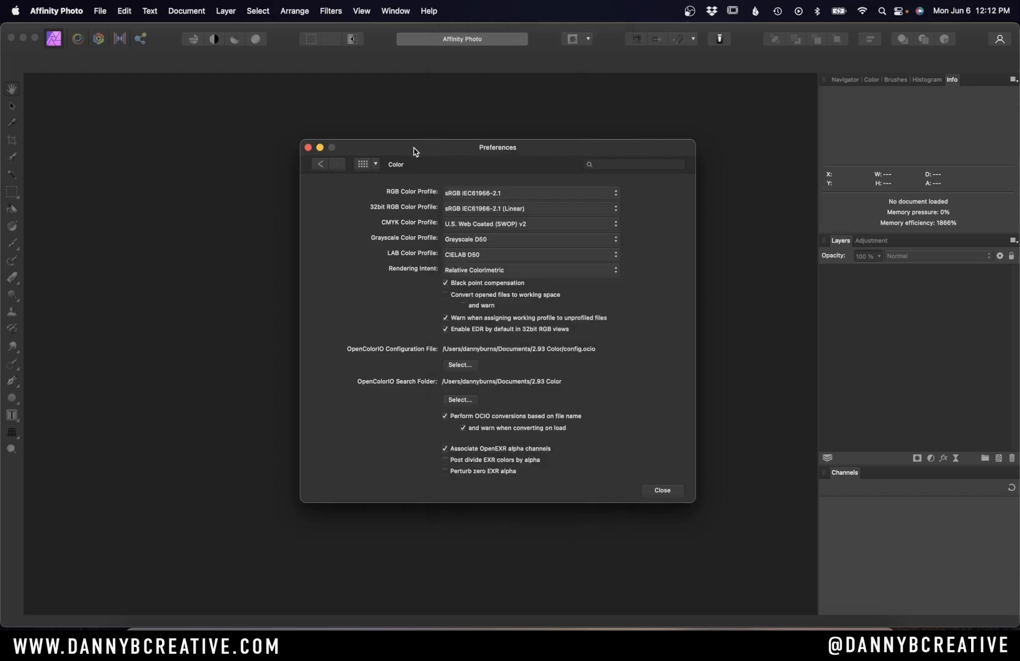
left_click(461, 211)
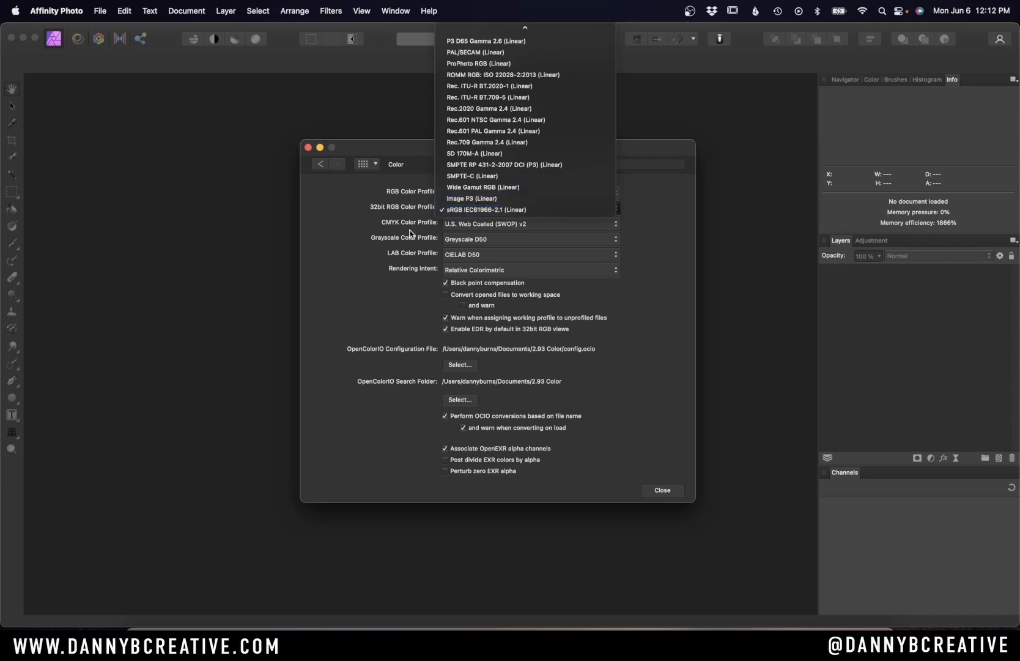
left_click(354, 250)
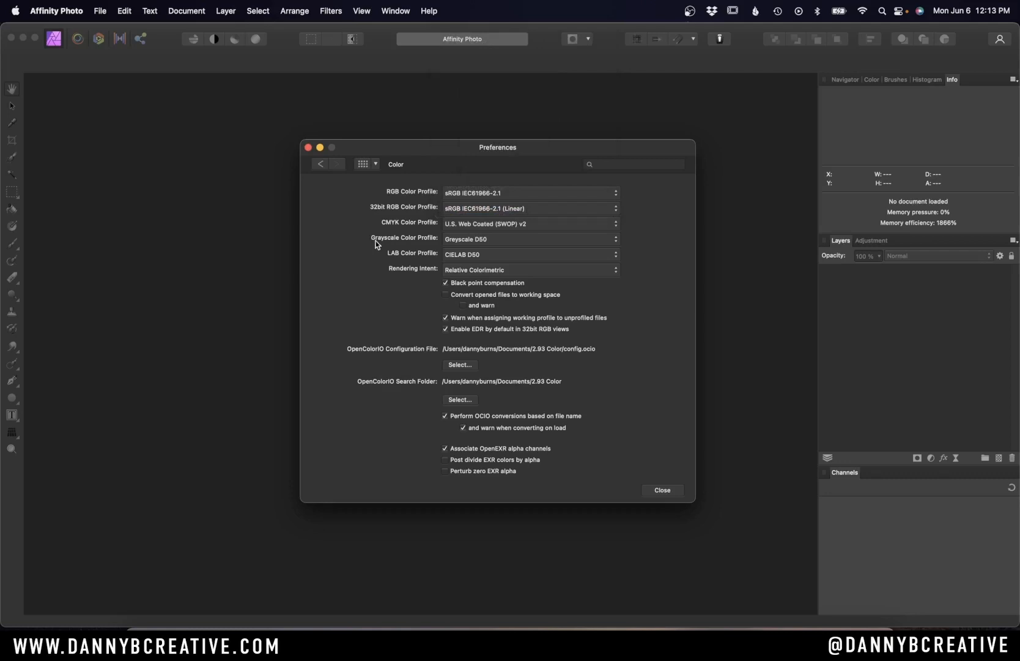
left_click(677, 492)
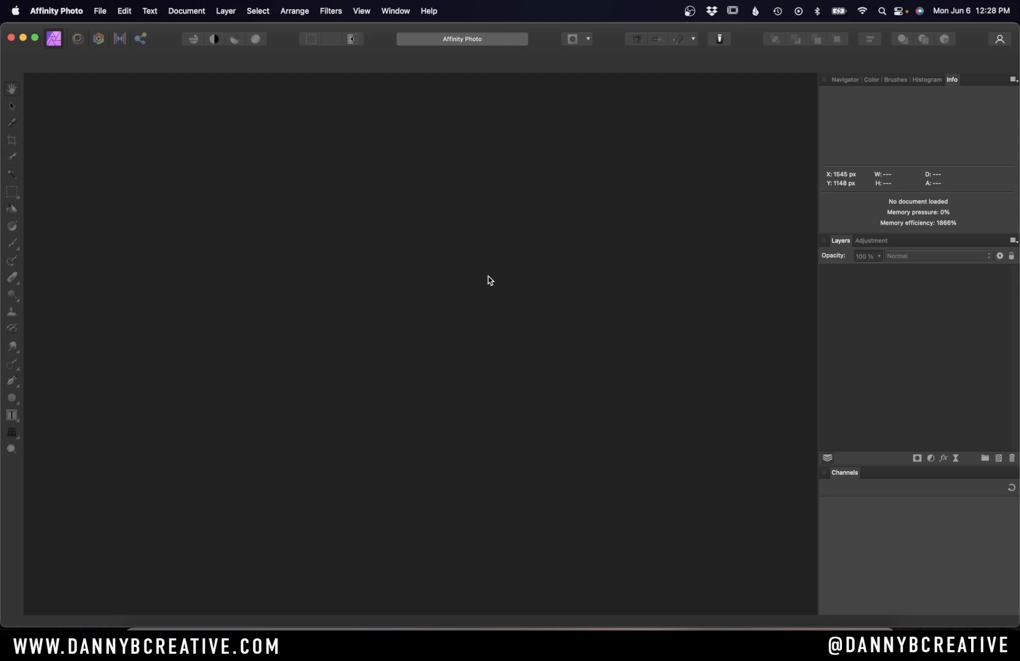
Open ocio_render_srgb_filmic_none.exr from the renders folder and dismiss the Scene Linear notice
left_click(99, 11)
left_click(130, 148)
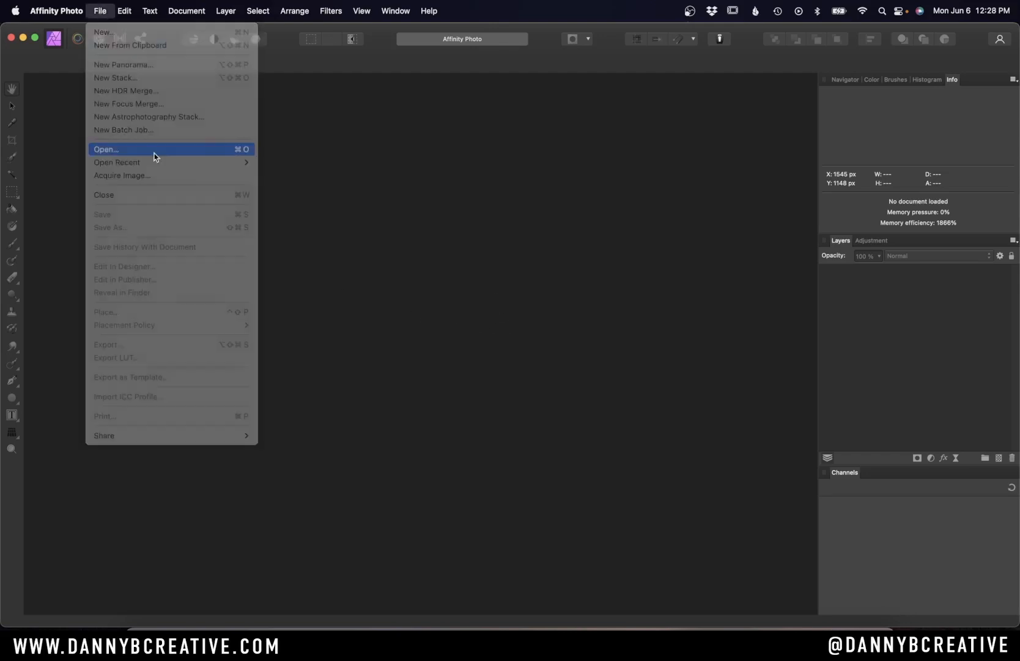
left_click(508, 157)
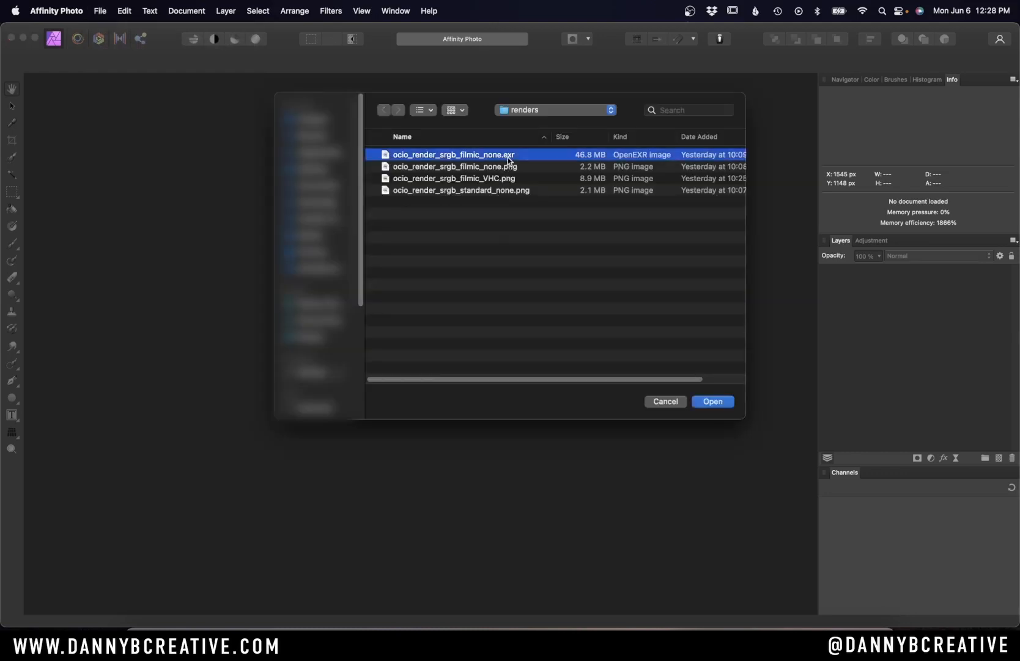
left_click(724, 404)
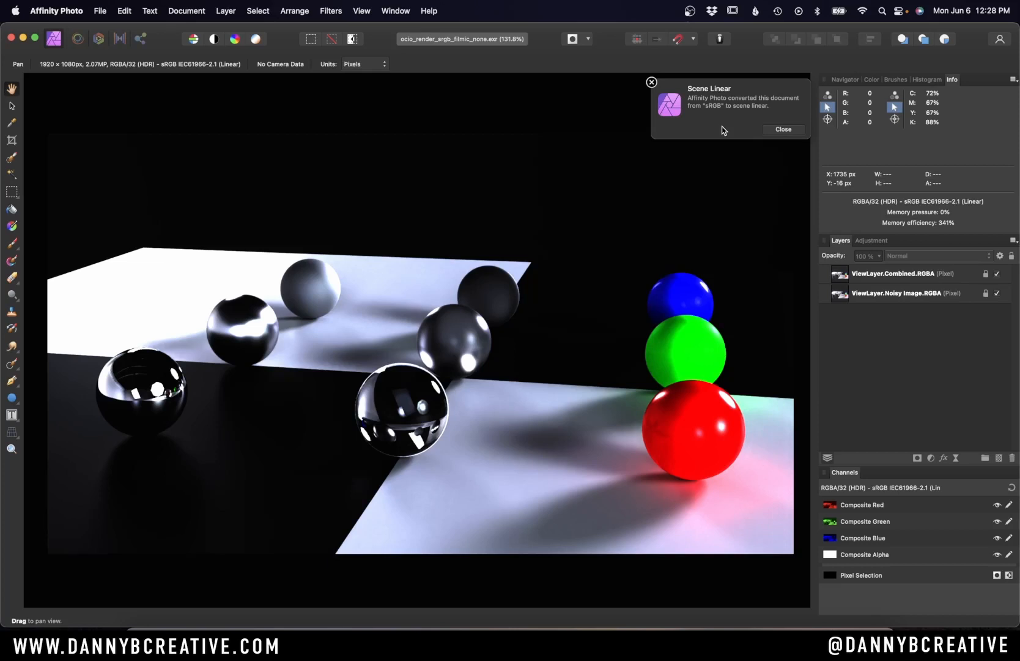
left_click(722, 130)
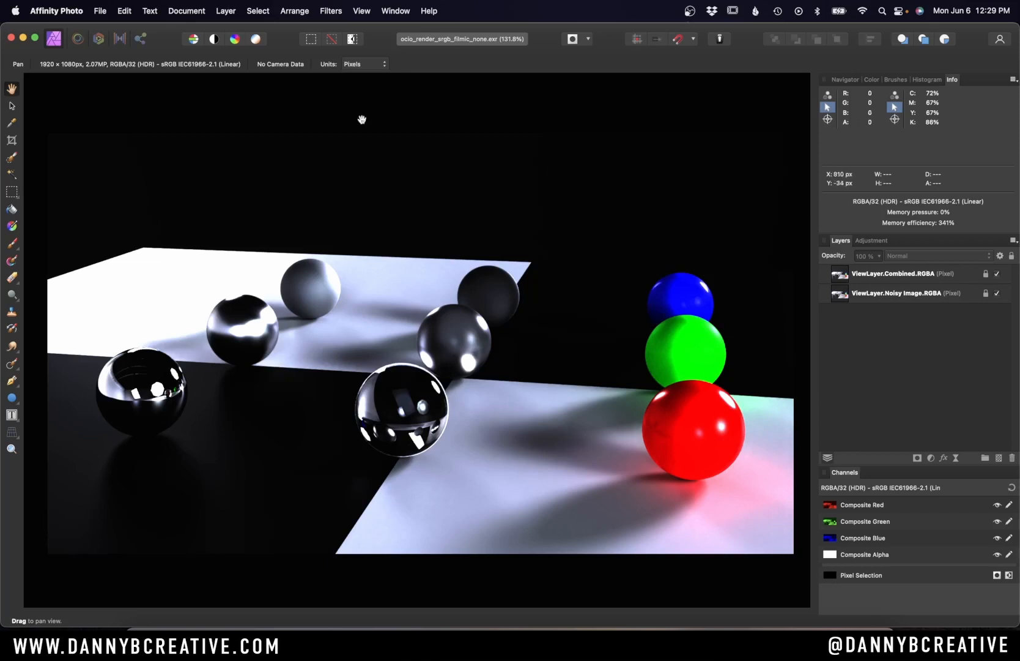
Show the 32-bit Preview studio panel for the opened EXR render
left_click(363, 6)
mouse_move(477, 285)
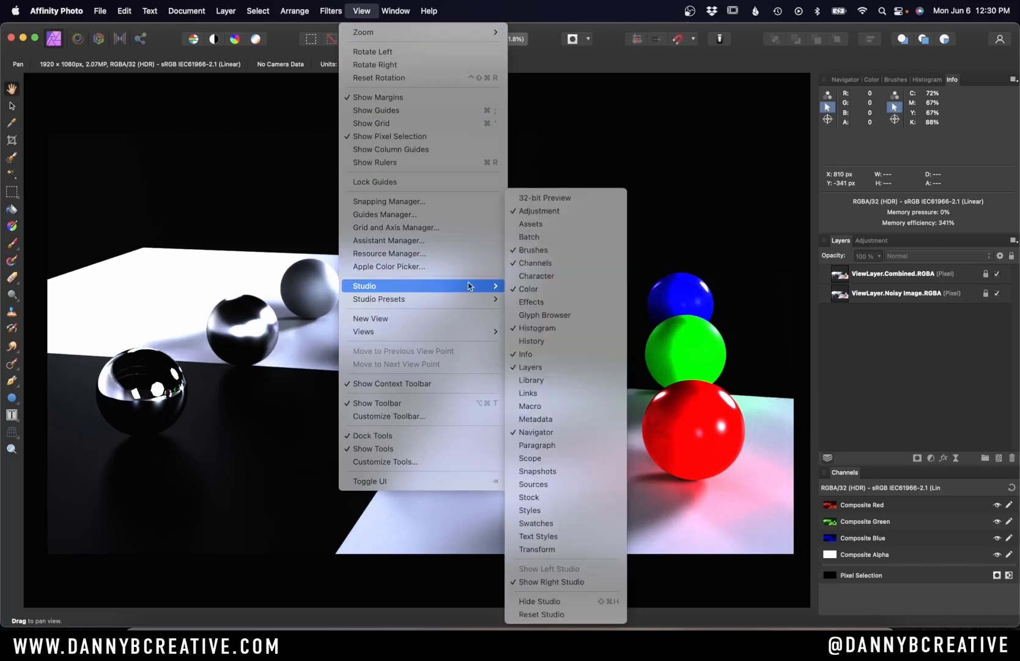
left_click(558, 196)
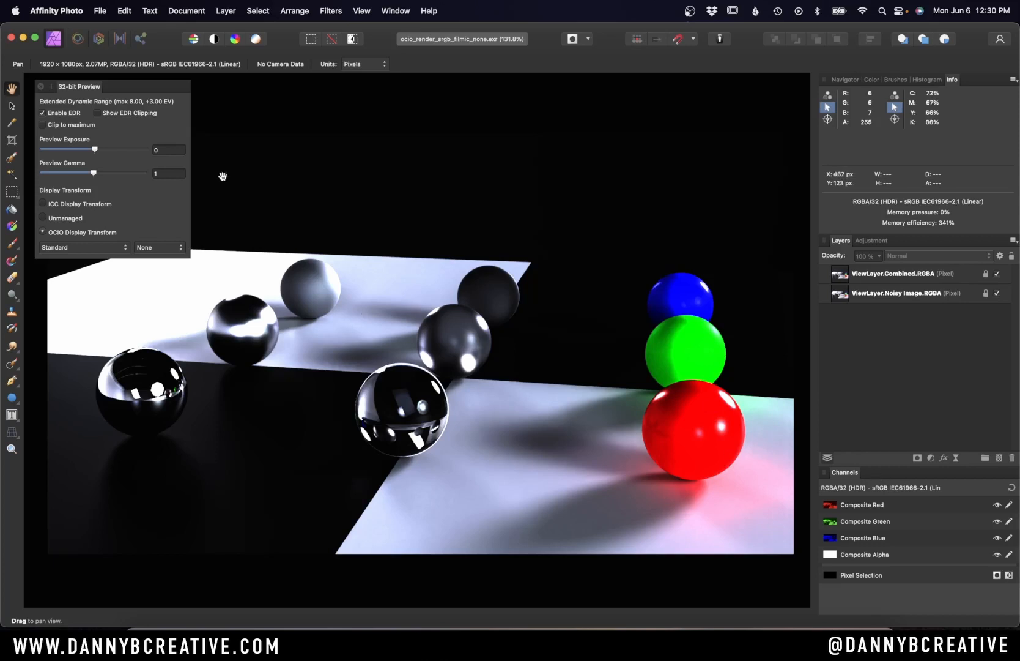
Switch the 32-bit preview to ICC Display Transform and briefly show EDR clipping to inspect the highlights
left_click_drag(116, 88, 113, 86)
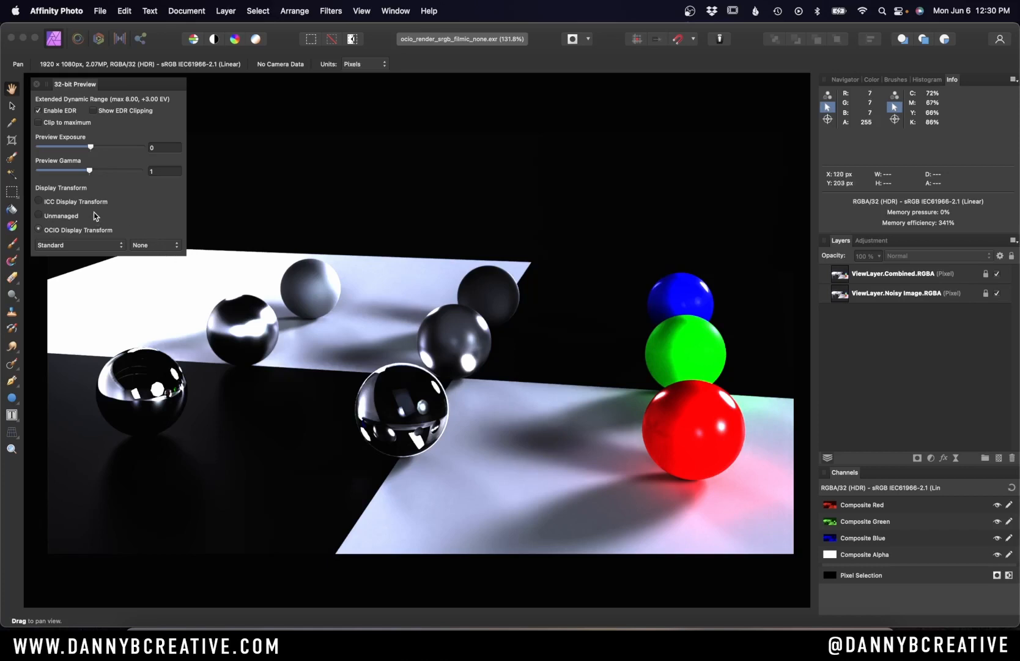
left_click(39, 202)
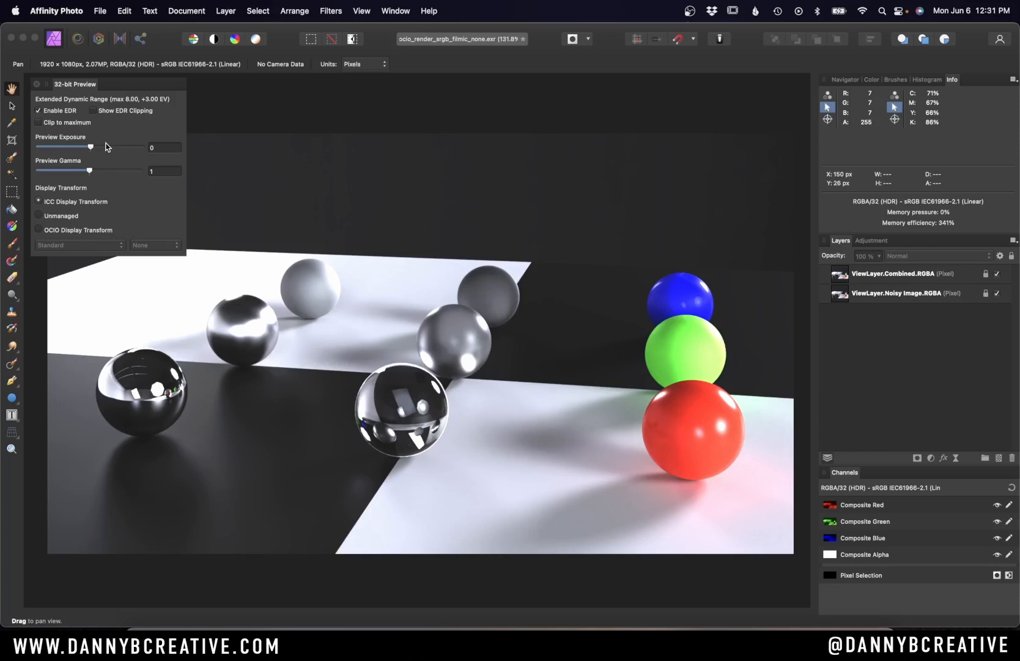
left_click(92, 111)
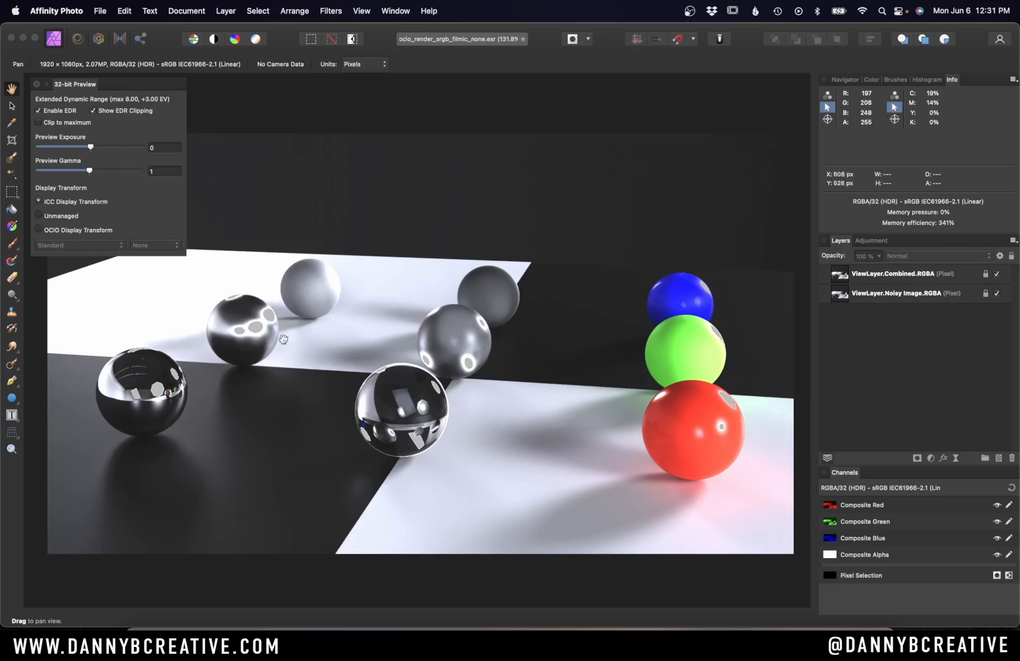
left_click(93, 111)
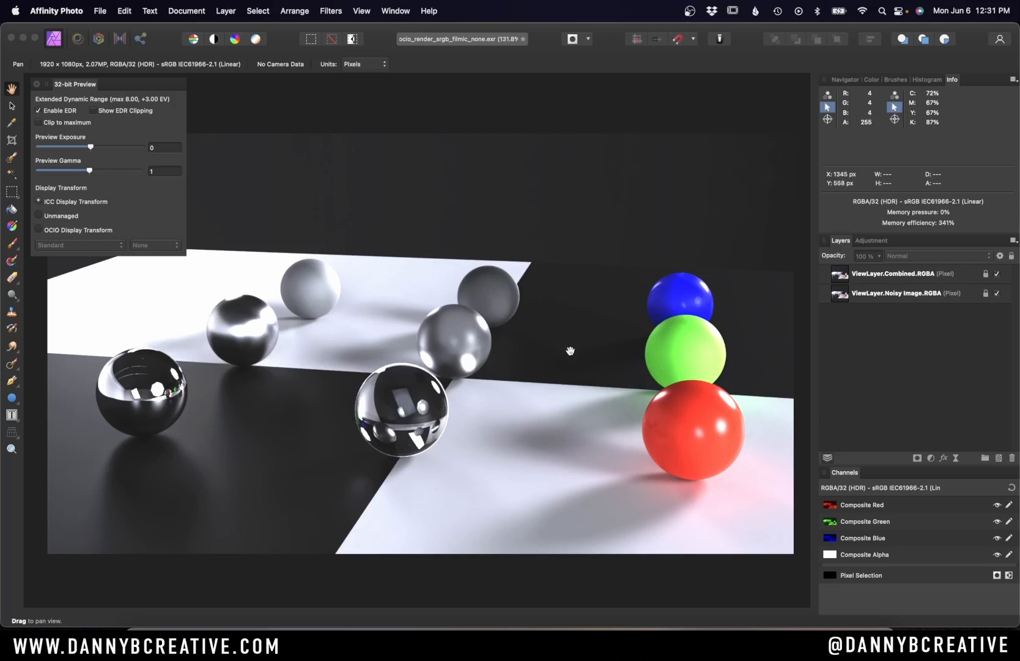
Delete the ViewLayer.Noisy Image.RGBA layer, keeping only the combined render layer
left_click(896, 297)
key("Delete")
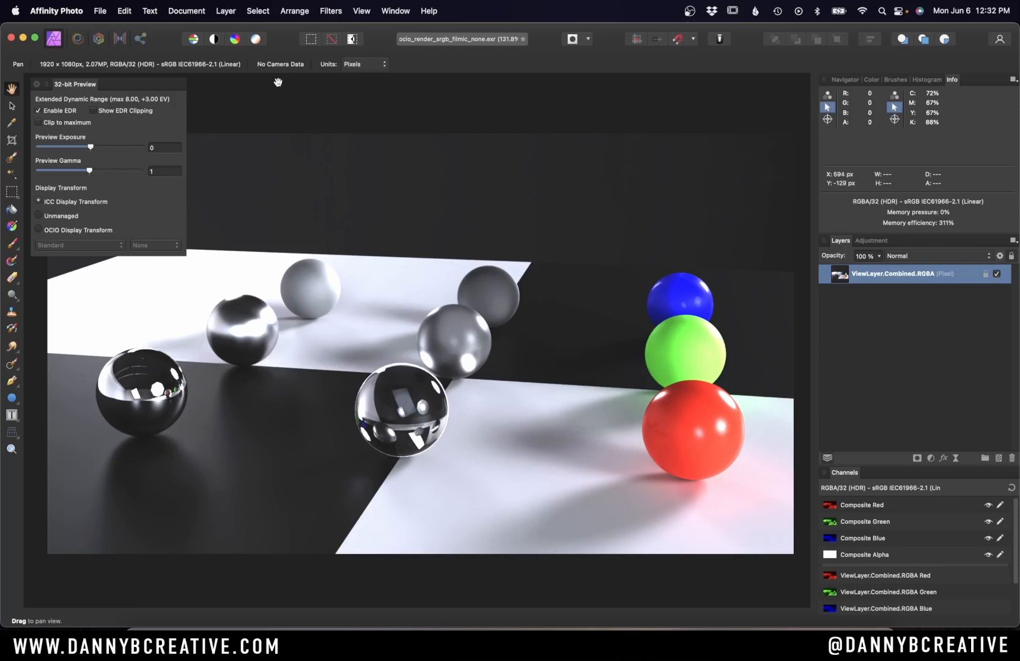
Add an OCIO adjustment layer above the combined render that converts from Linear to Filmic Log
left_click(233, 8)
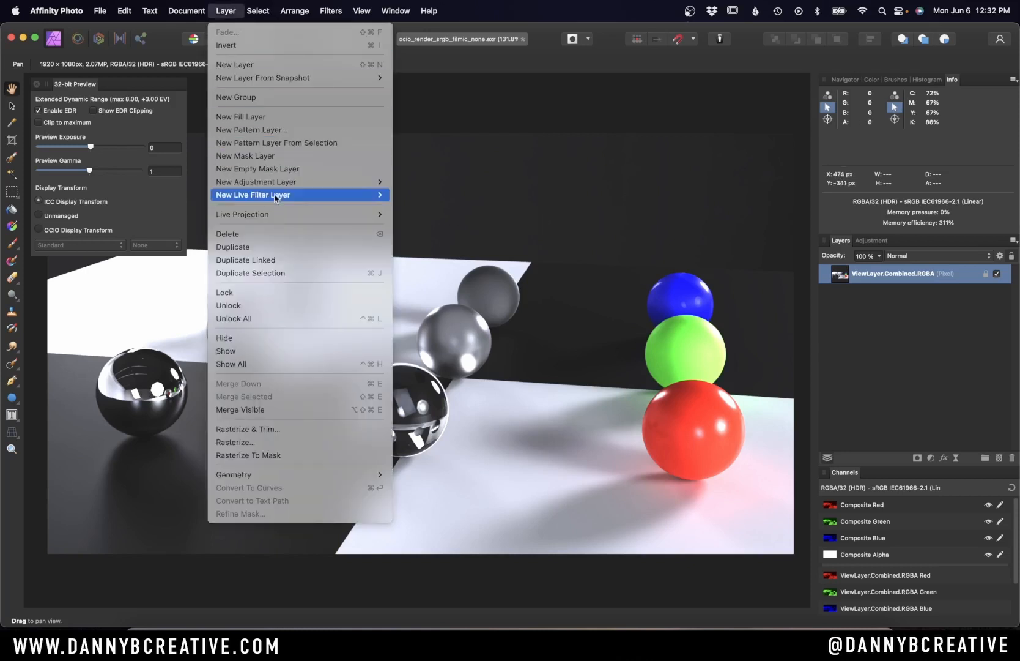
mouse_move(281, 184)
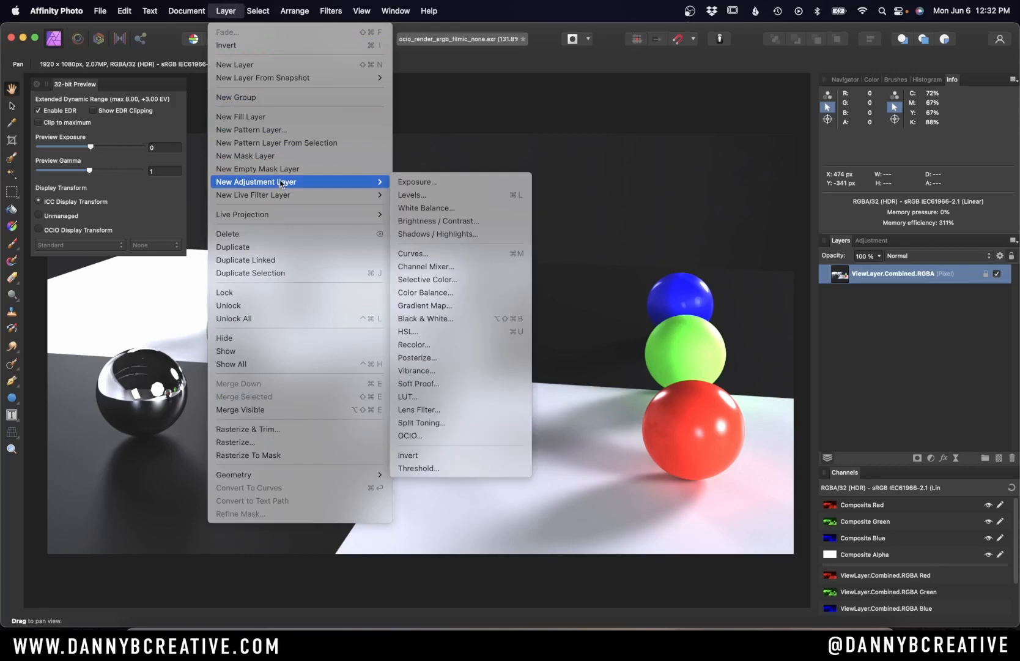
left_click(456, 434)
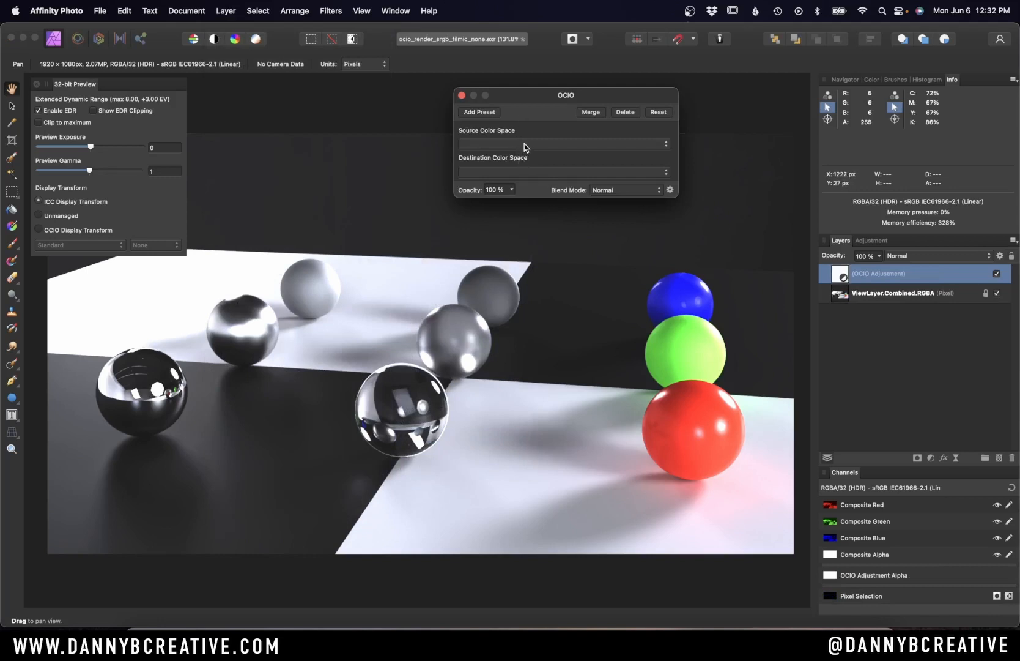
left_click(524, 144)
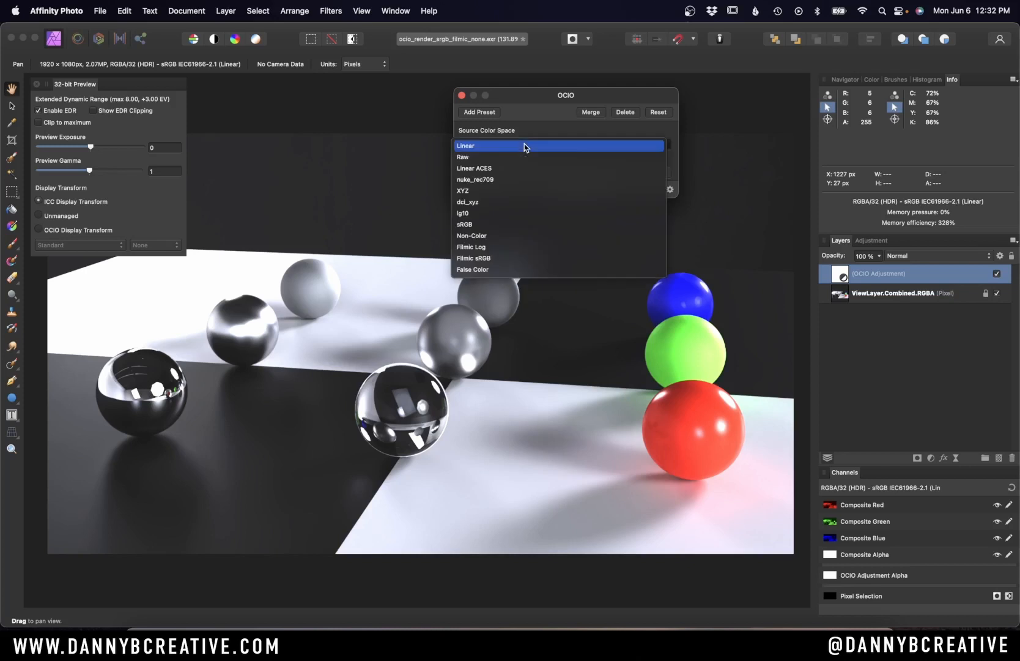
left_click(524, 145)
left_click(519, 170)
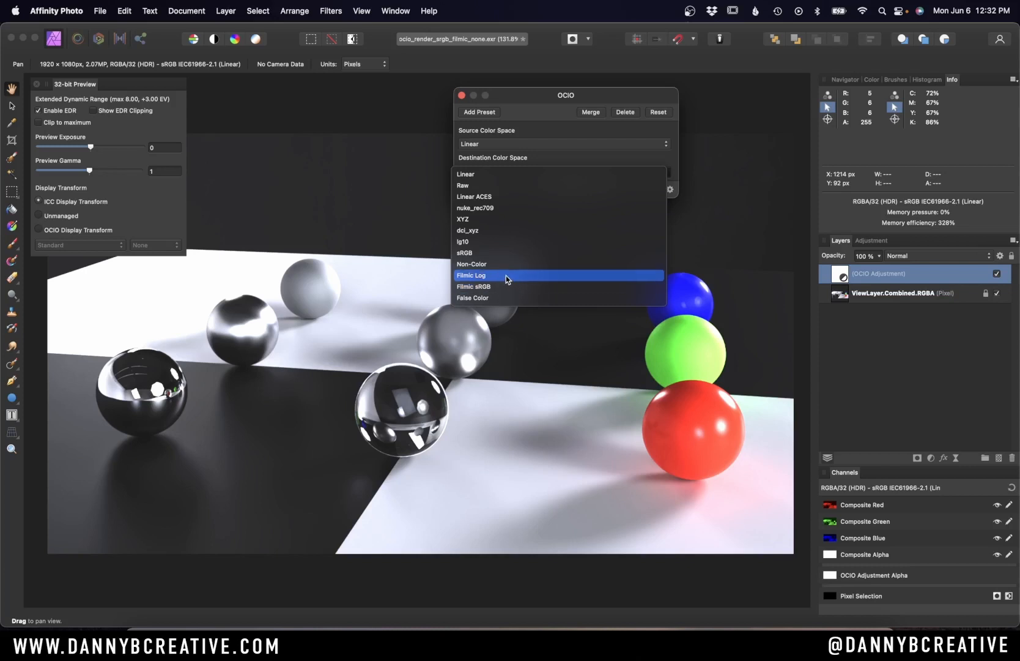
left_click(506, 275)
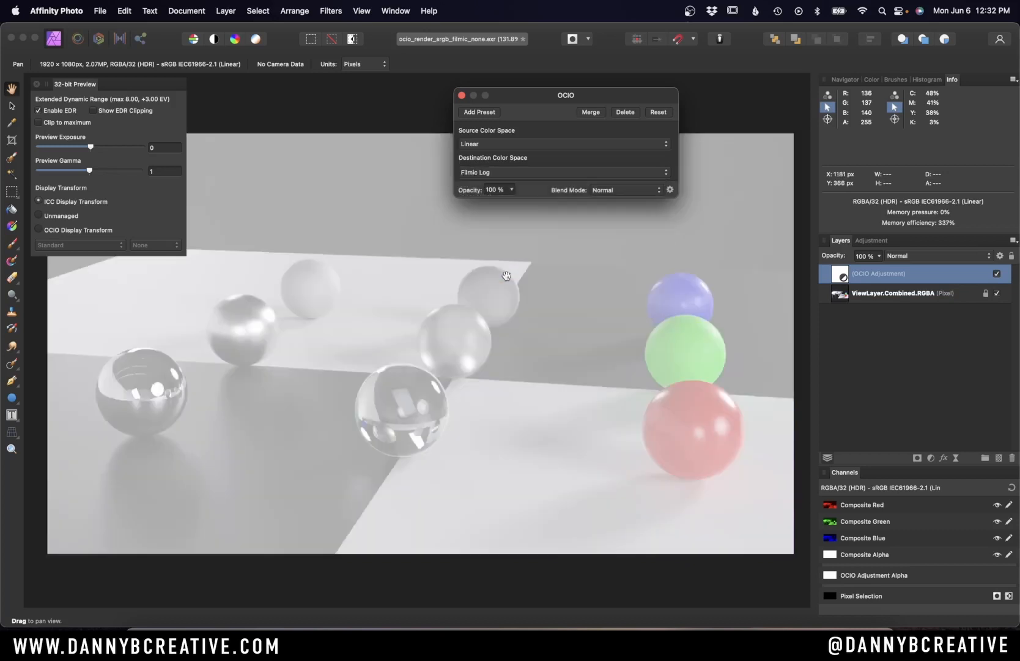
left_click(462, 96)
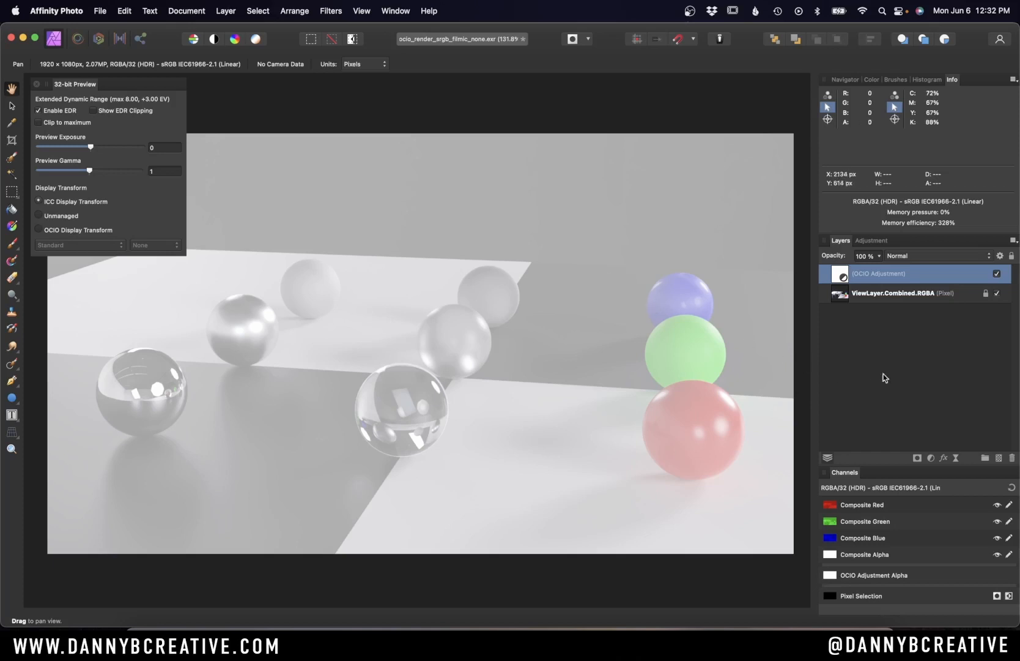
Add a LUT adjustment above the OCIO adjustment and browse for its LUT file in the filmic folder inside Documents' 2.93 Color folder
left_click(931, 458)
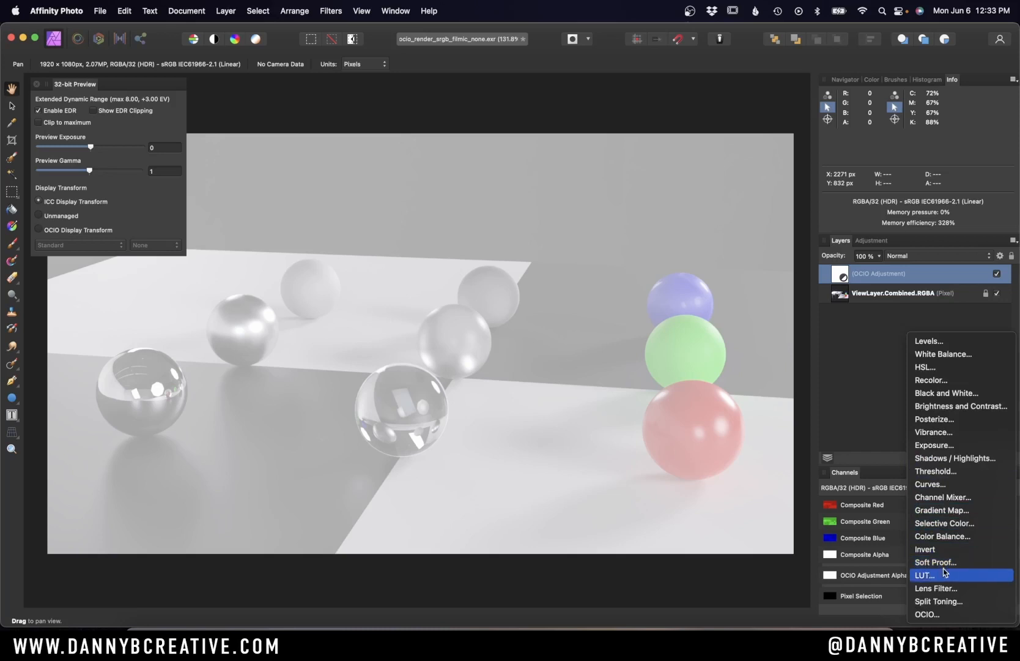
left_click(942, 574)
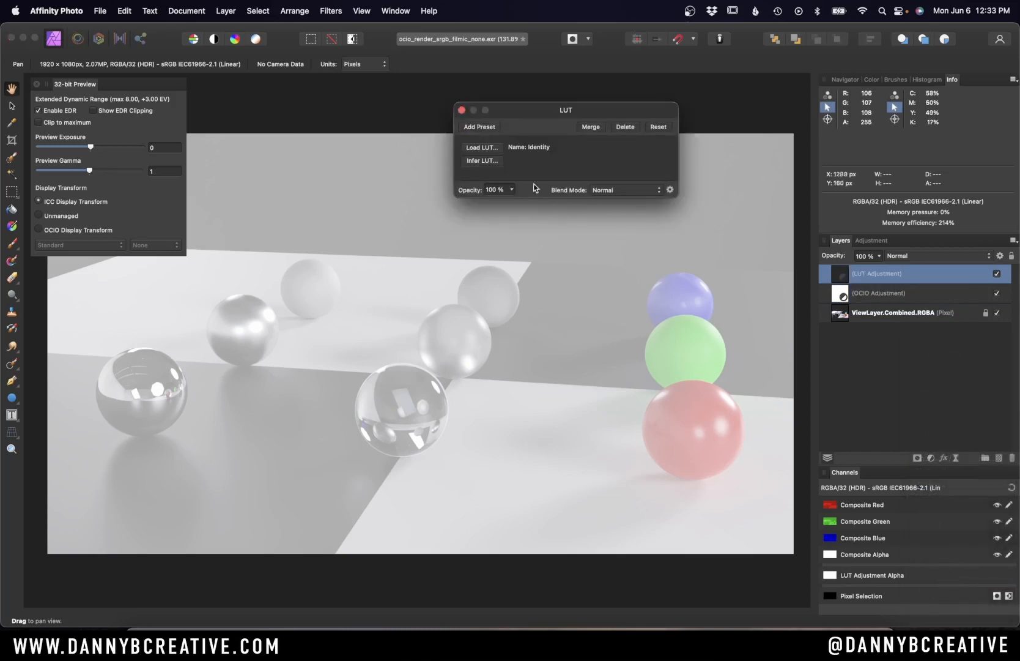
left_click(495, 152)
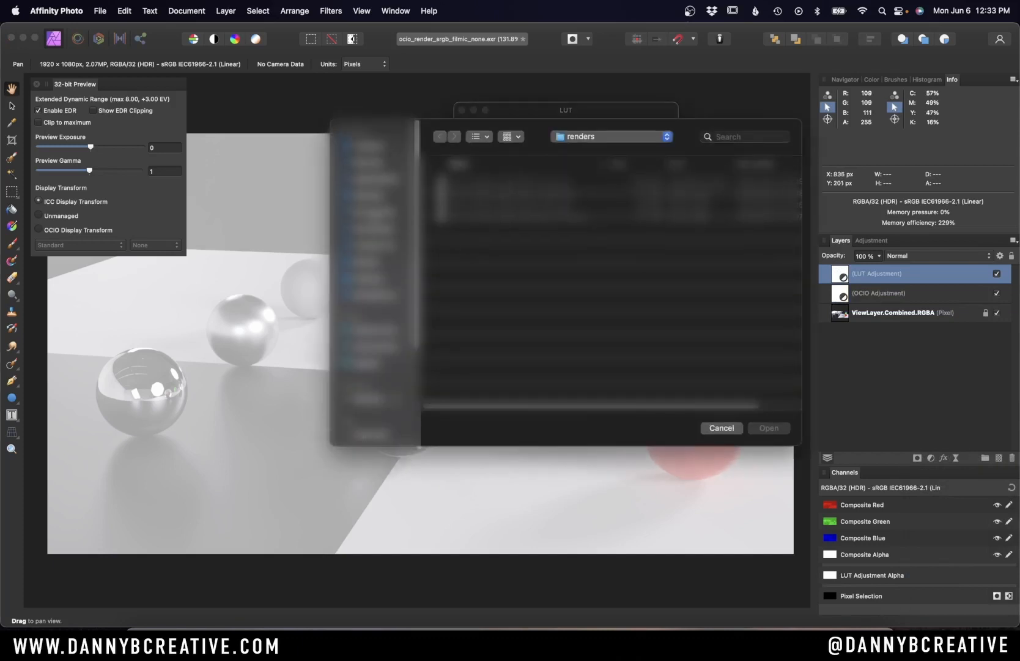
left_click(372, 211)
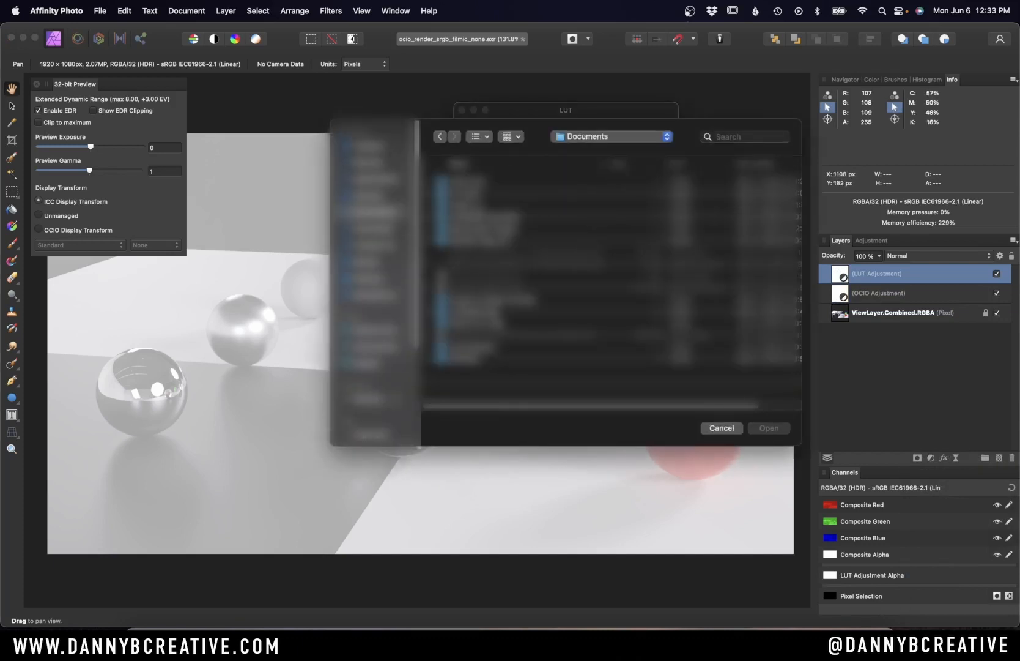
double_click(479, 182)
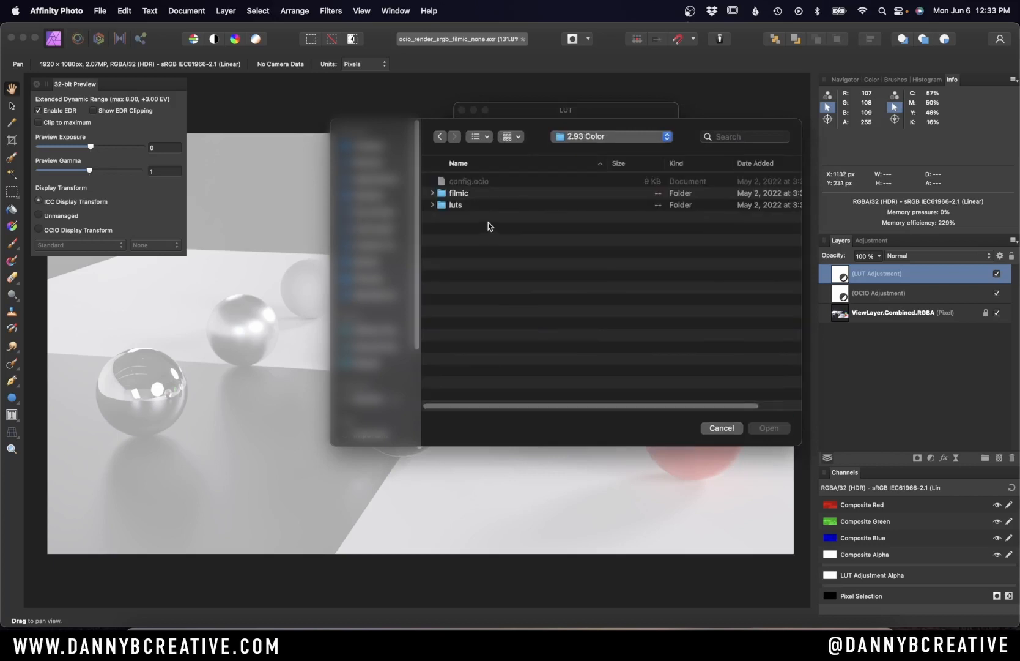
double_click(459, 194)
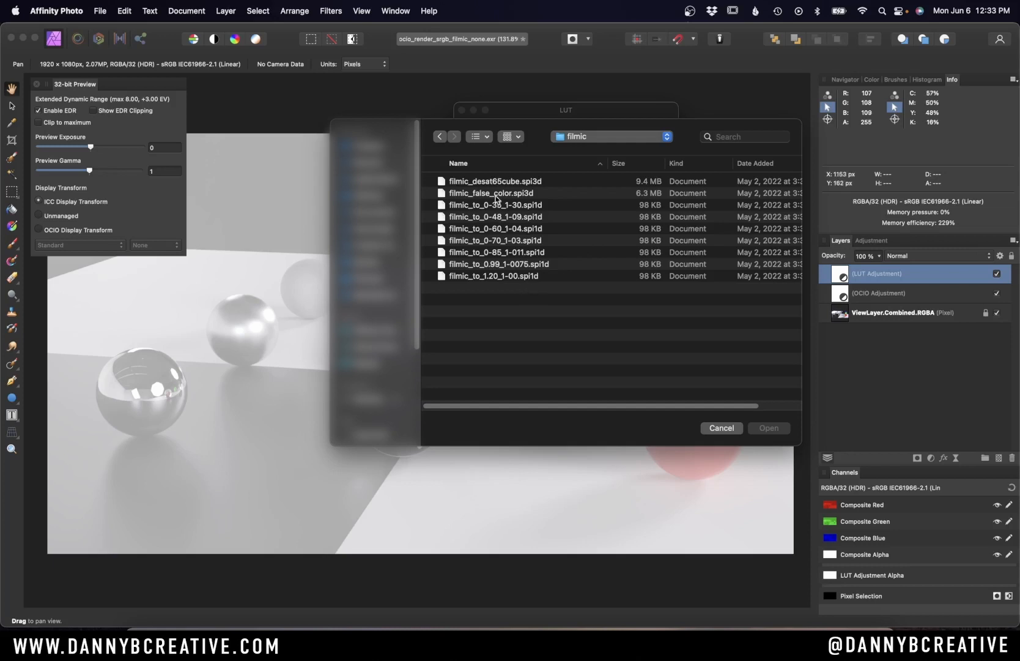
Load filmic_to_1.20_1-00.spi1d into the LUT adjustment, and compare the render with that adjustment hidden and shown
left_click(499, 163)
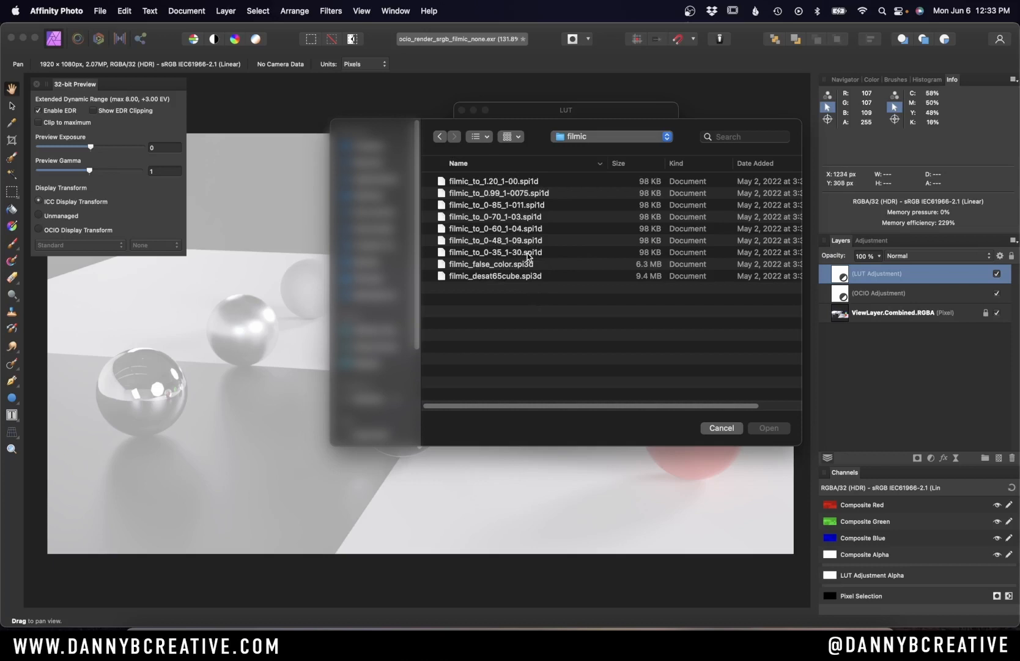
left_click(508, 162)
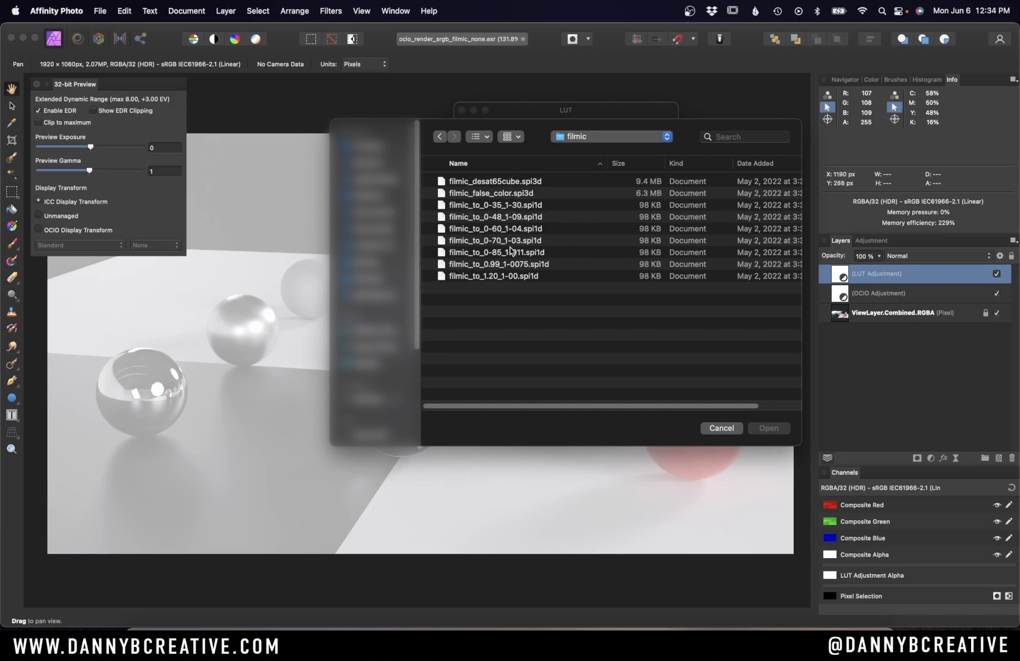
left_click(498, 207)
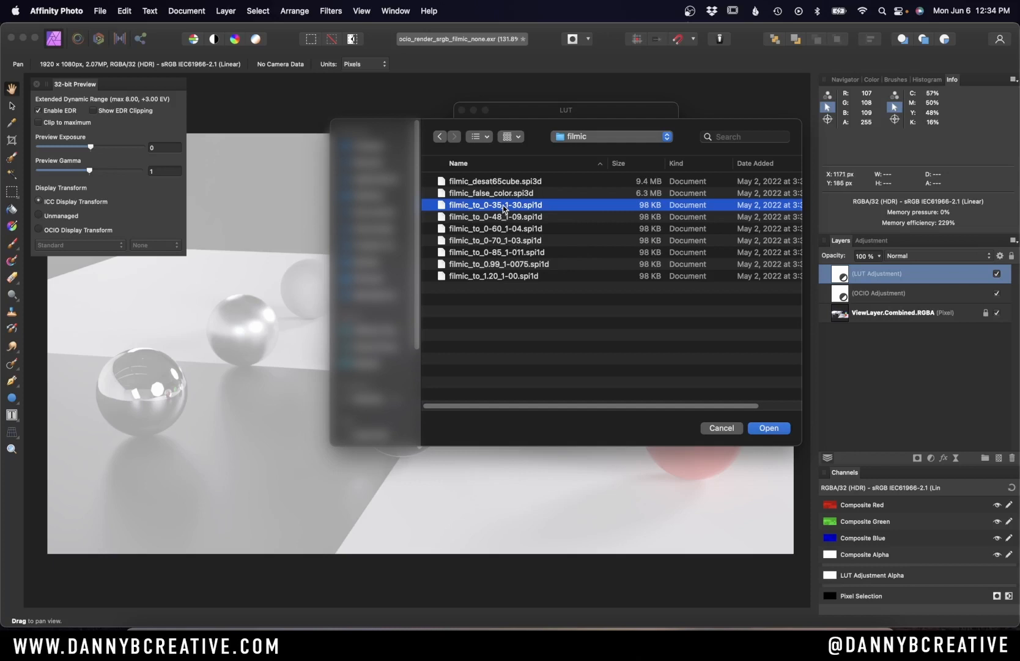
left_click(507, 277)
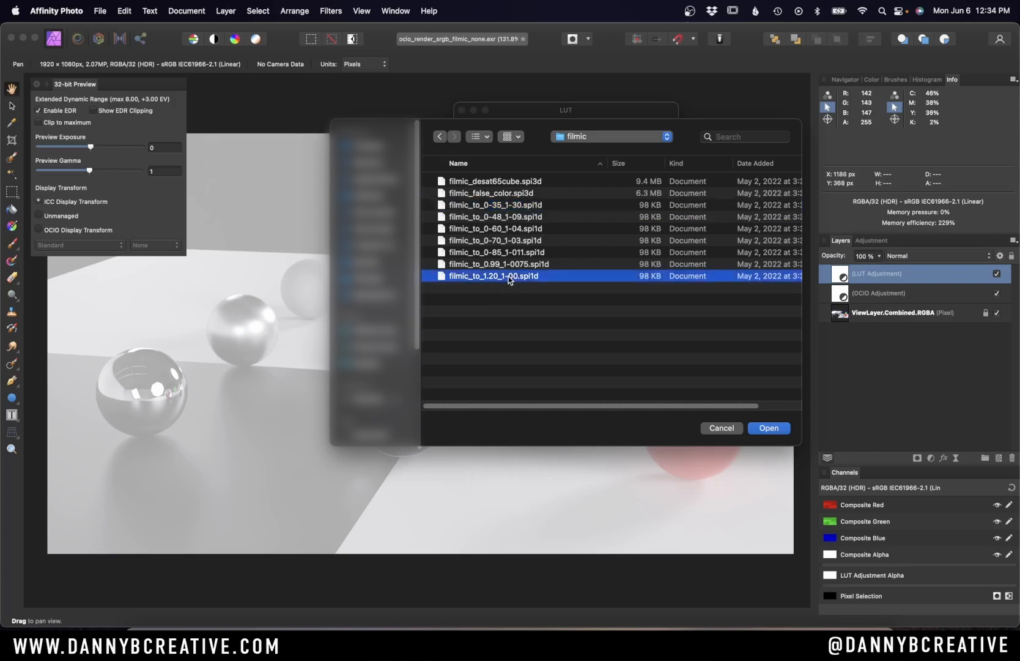
left_click(765, 428)
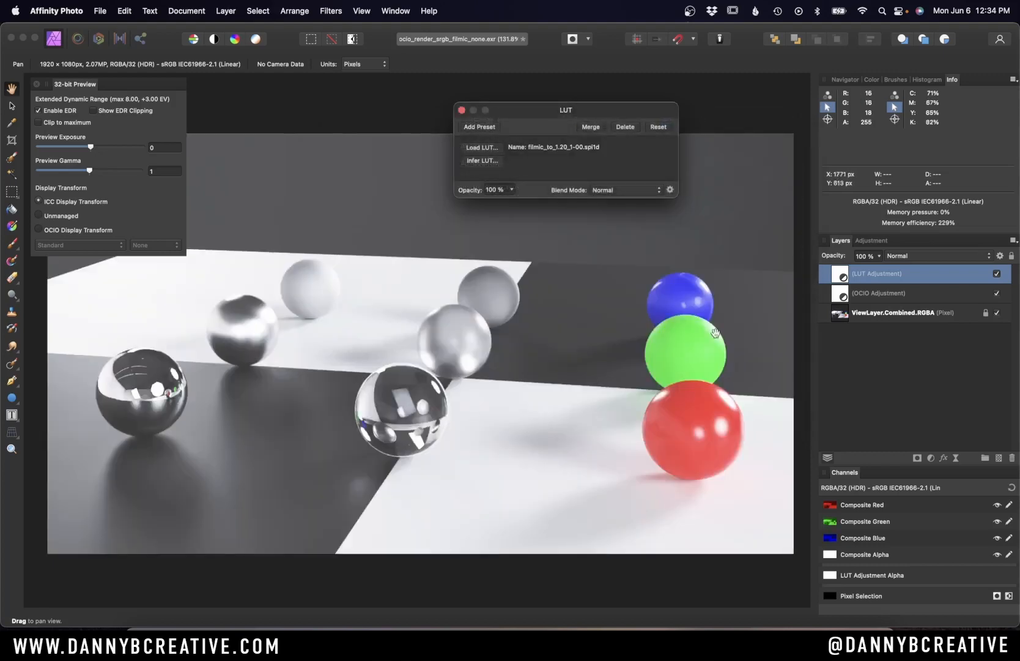
left_click(462, 109)
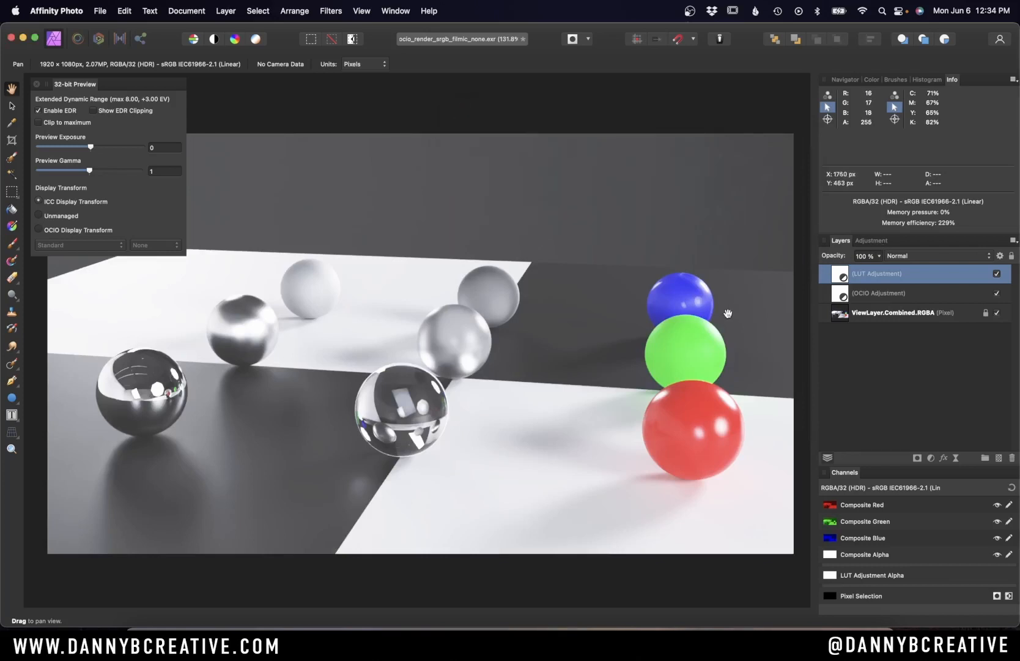
left_click(997, 276)
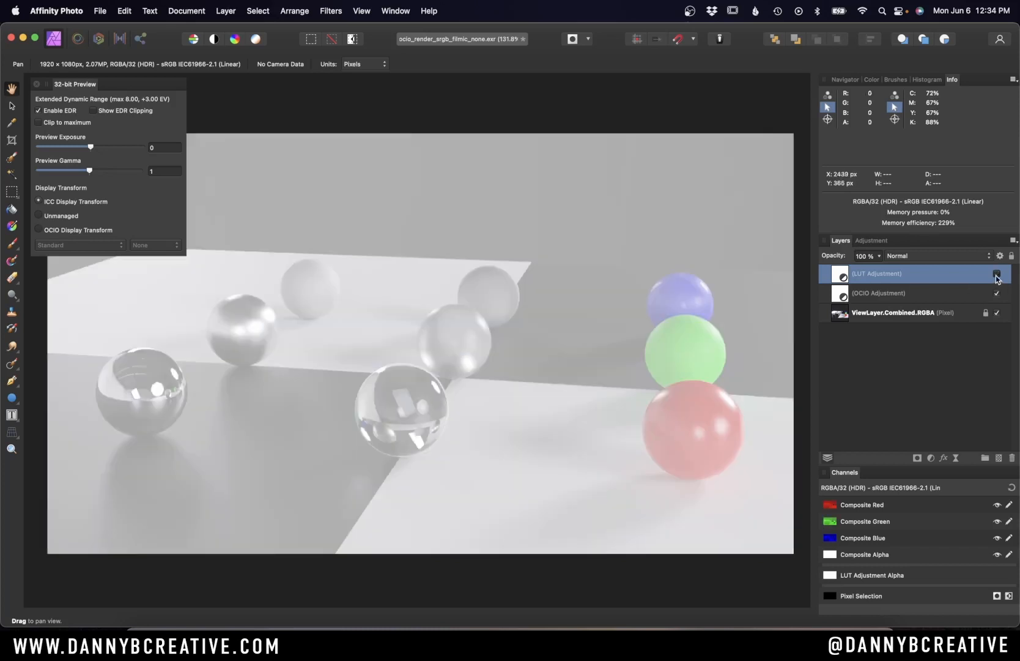
left_click(997, 275)
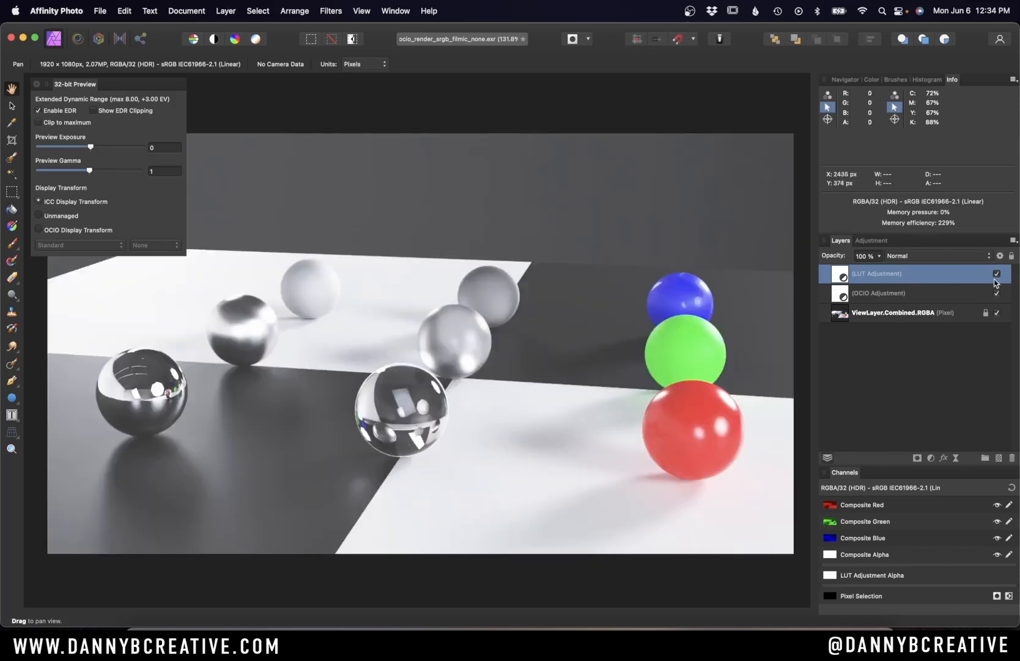
Add a second OCIO adjustment above the LUT adjustment that converts from sRGB to Linear
left_click(931, 459)
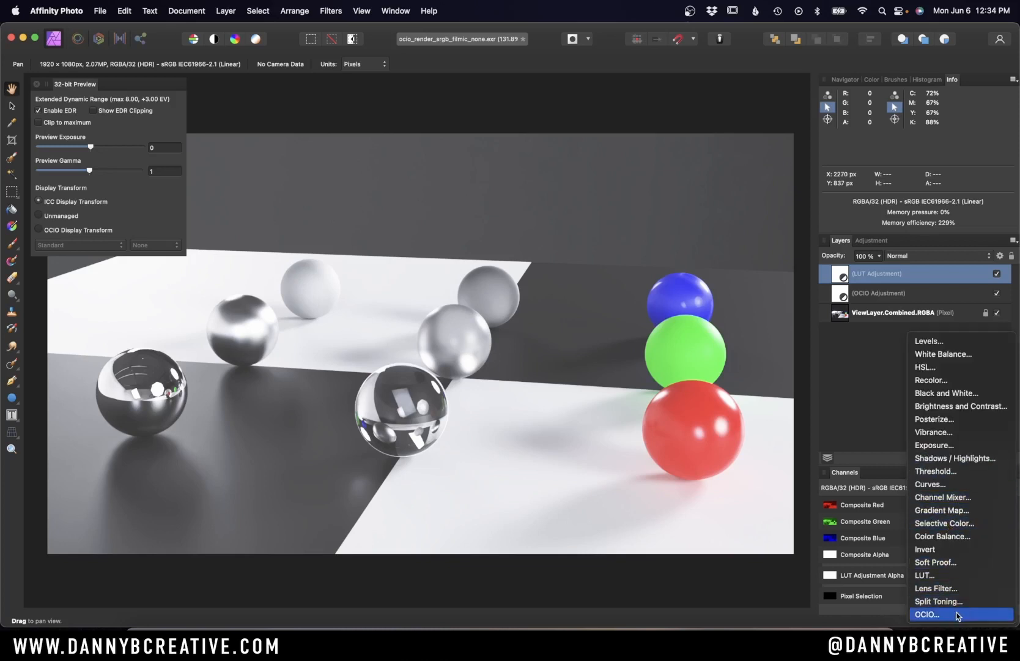
left_click(956, 613)
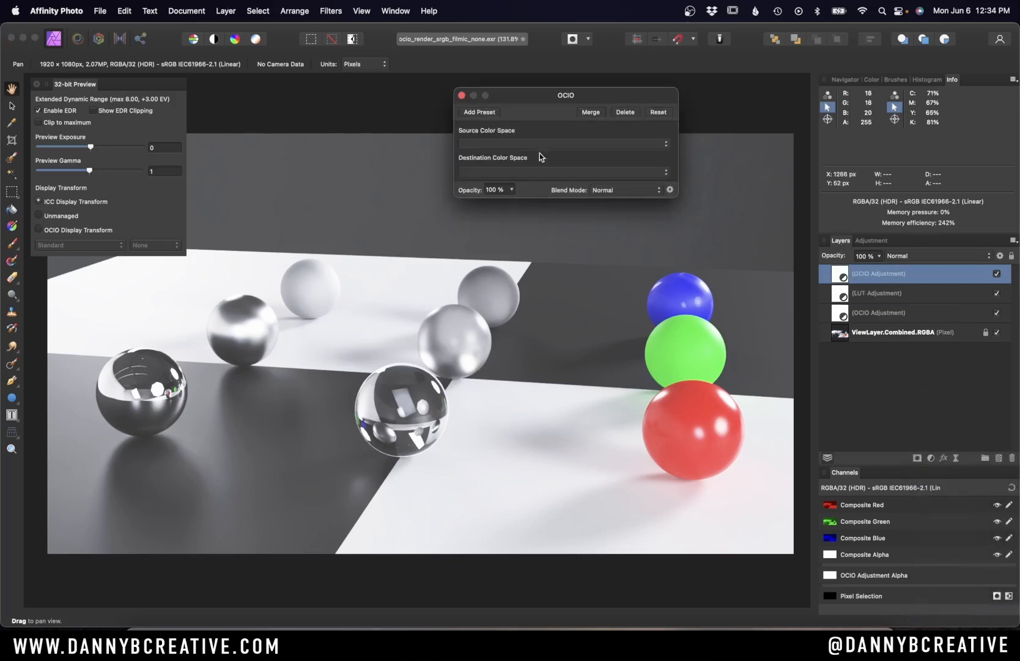
left_click(537, 143)
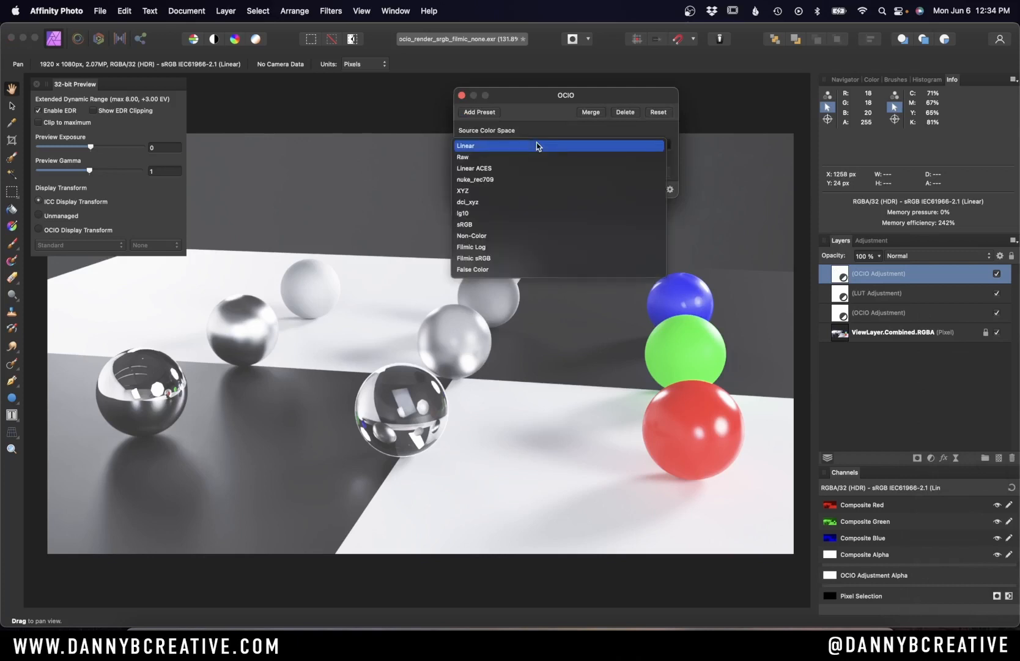
left_click(502, 224)
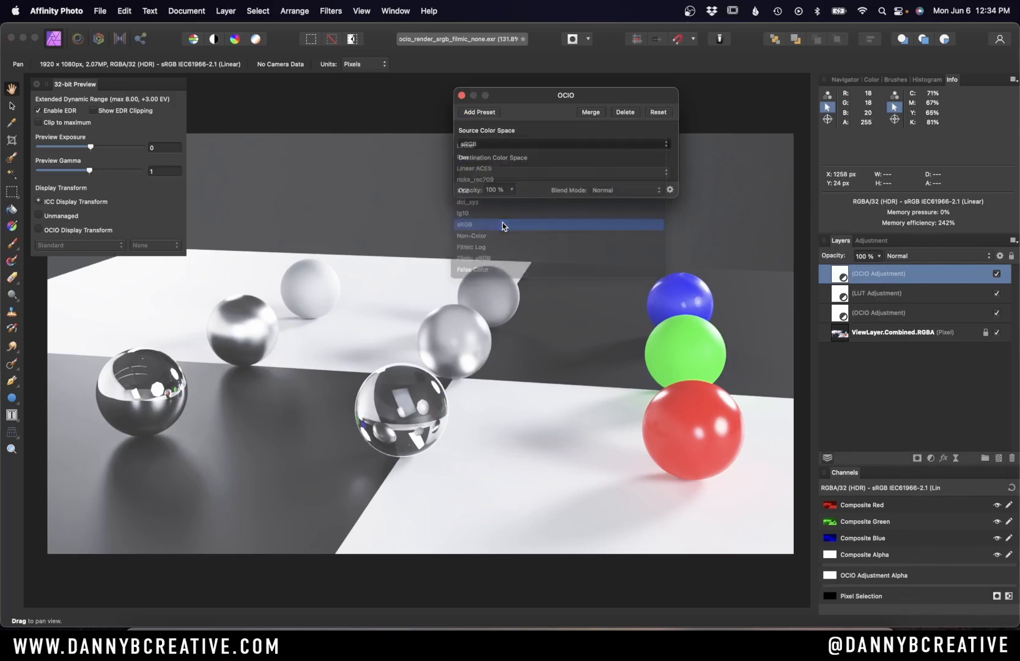
left_click(506, 172)
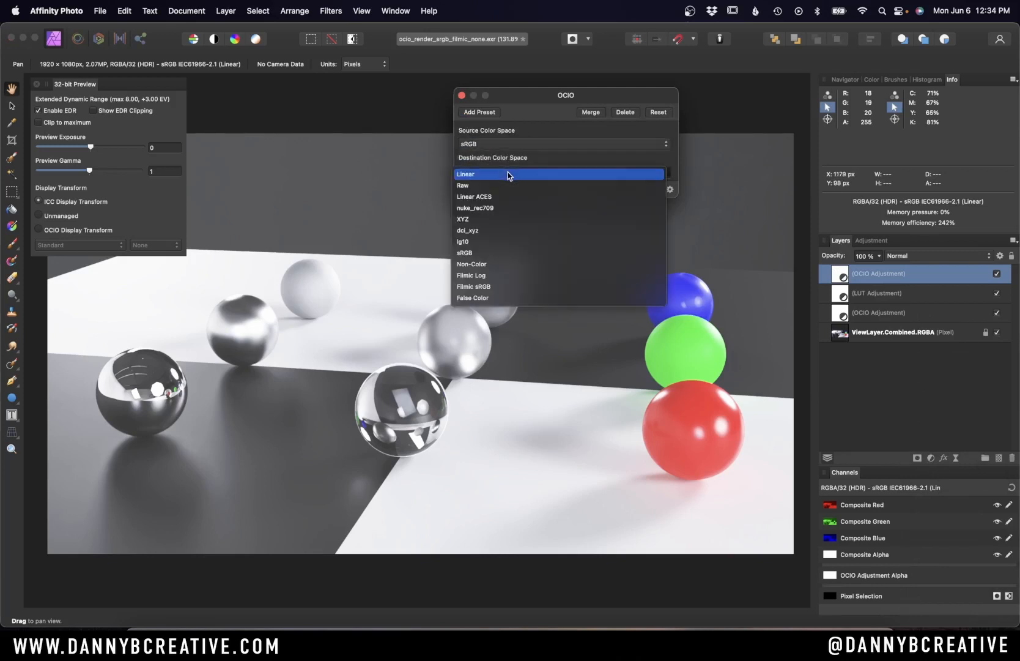
left_click(510, 175)
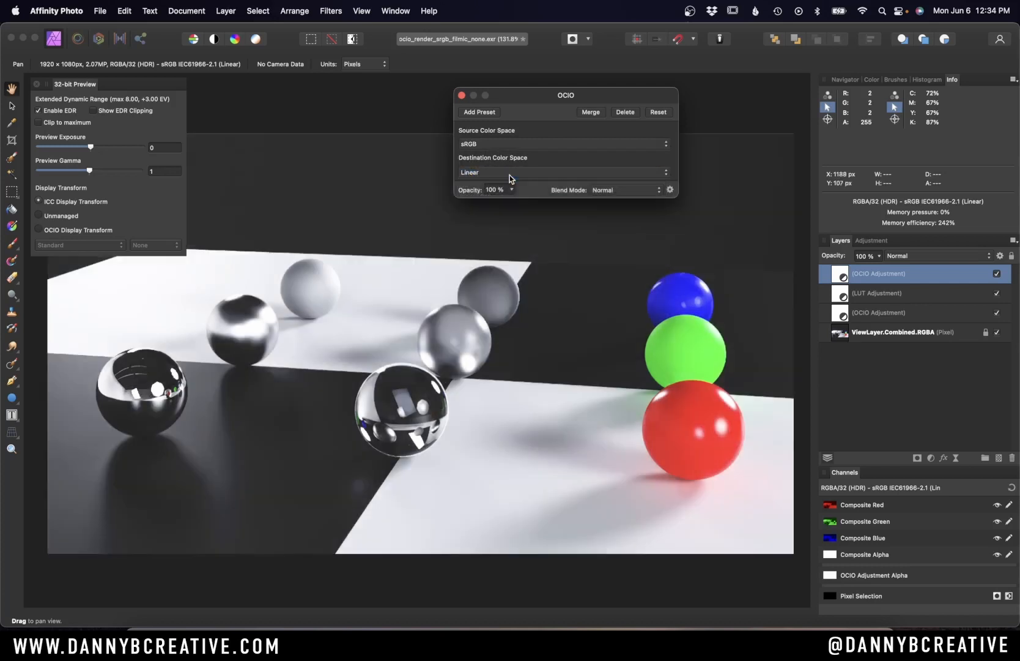
left_click(462, 95)
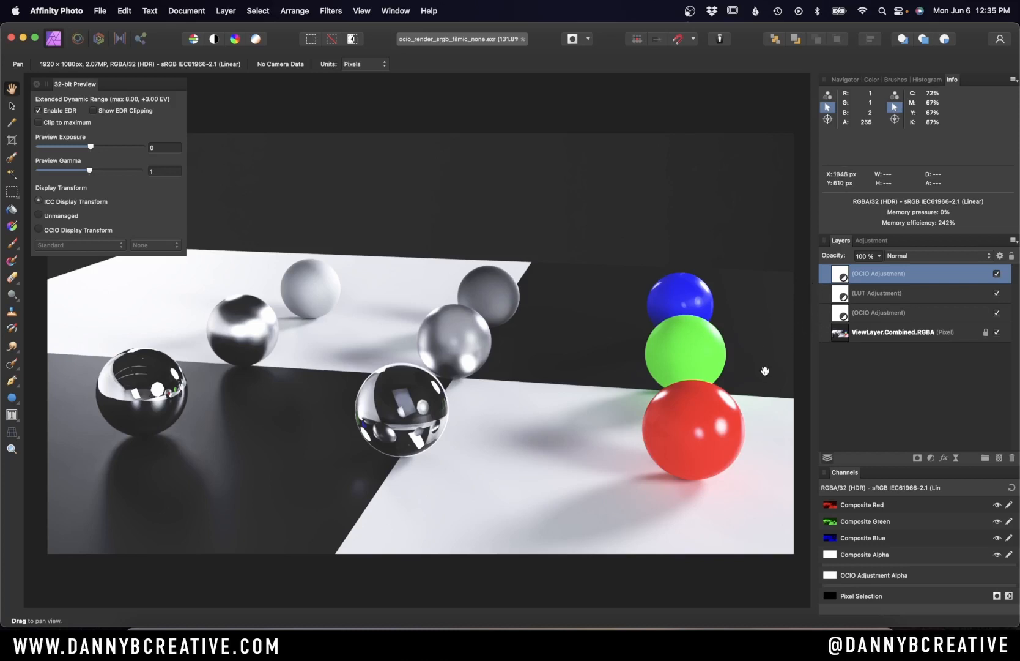
Compare EDR clipping on the render with the OCIO and LUT adjustments in place and after deleting all three adjustment layers
left_click(93, 111)
left_click(93, 111)
left_click(877, 314, "shift")
key("Delete")
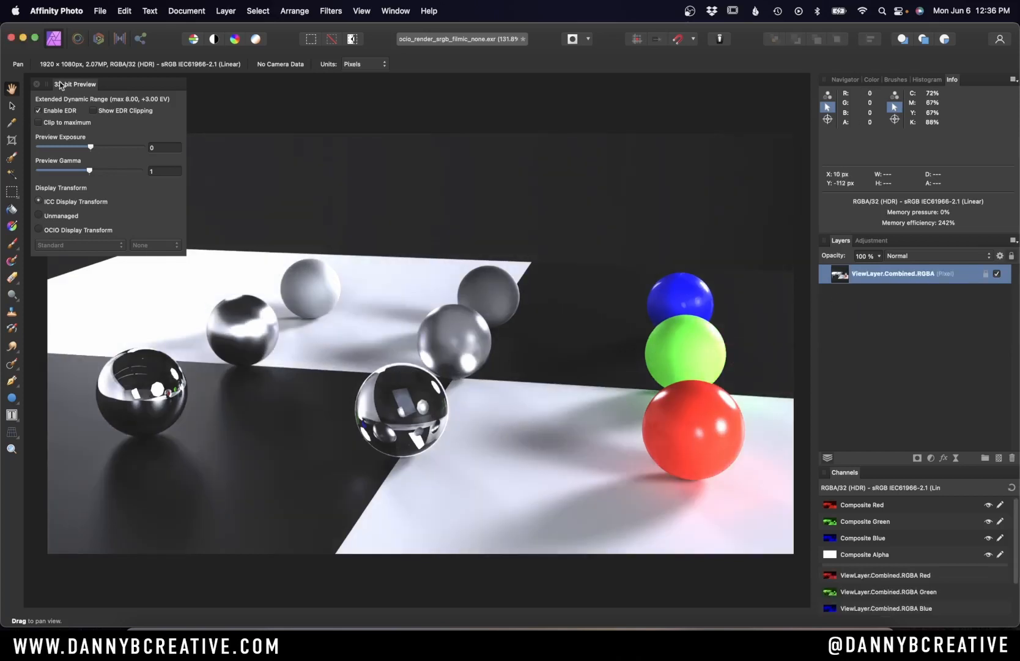
left_click(93, 110)
left_click(93, 110)
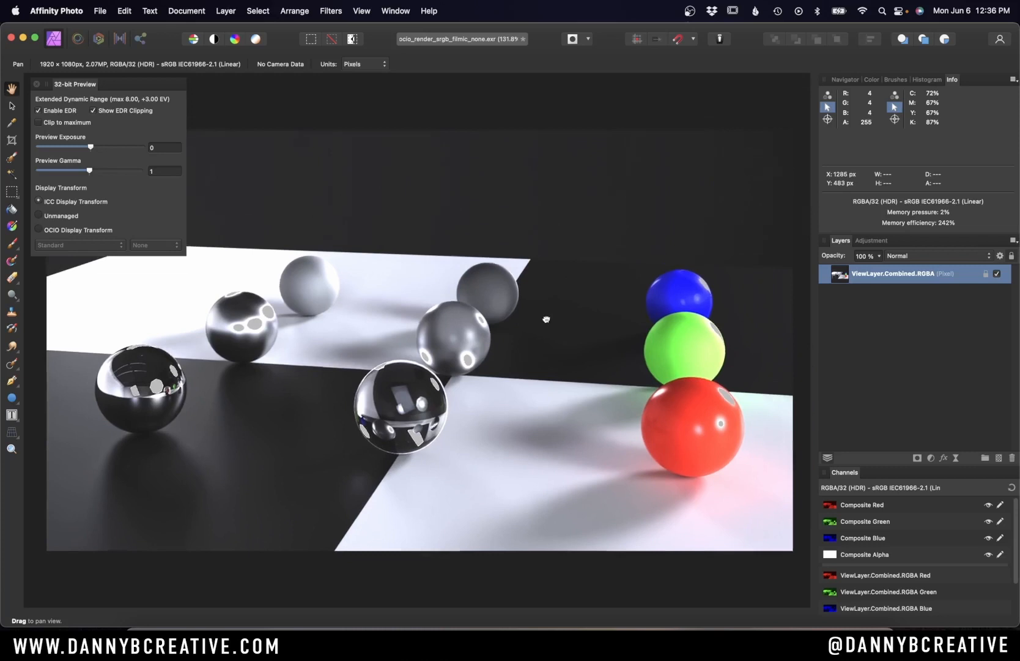
Bring up the Macro panel and start recording a new macro on the render without adjustments
left_click_drag(546, 318, 536, 320)
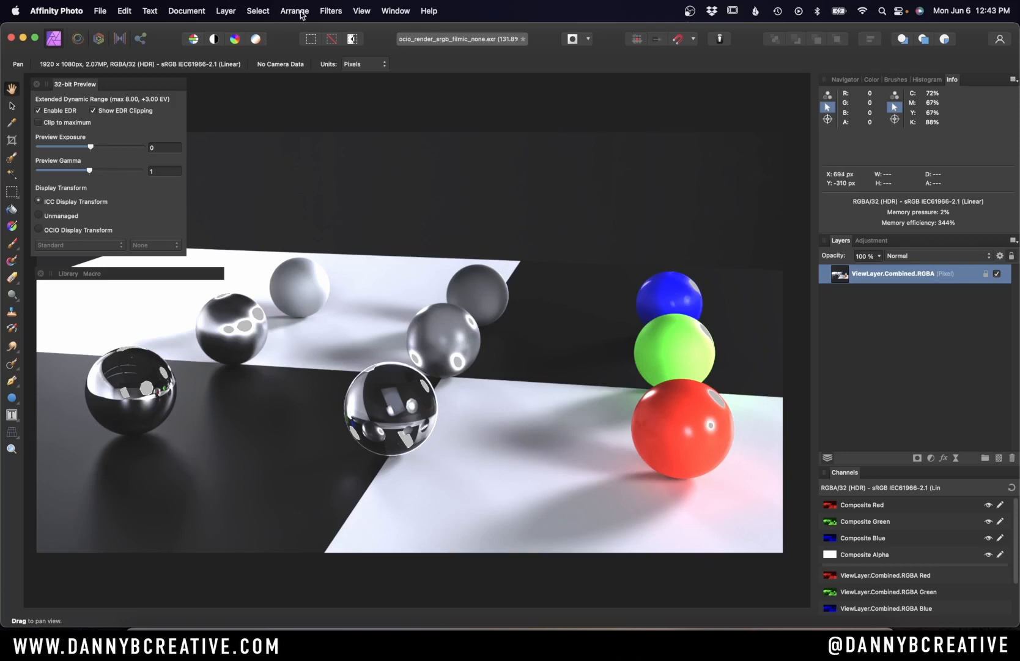
left_click(361, 12)
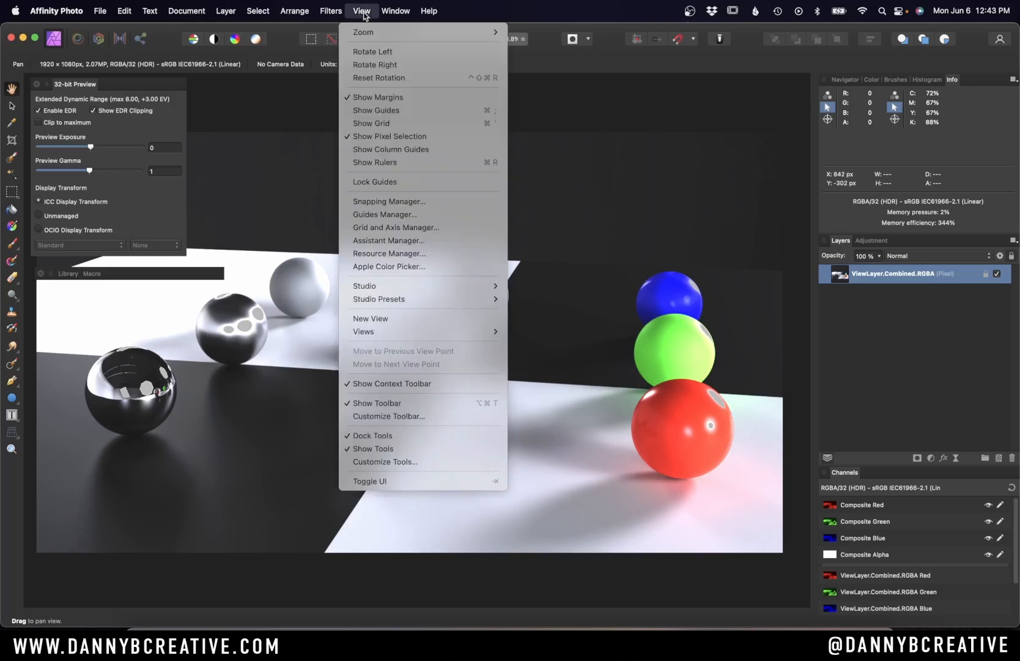
mouse_move(433, 286)
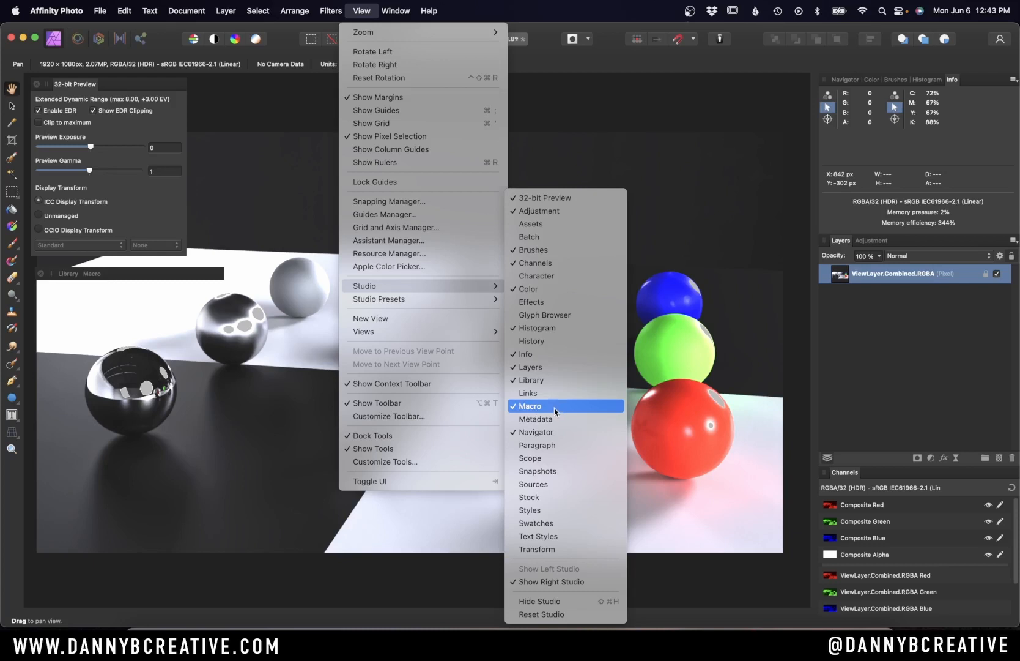
left_click(391, 7)
left_click(92, 274)
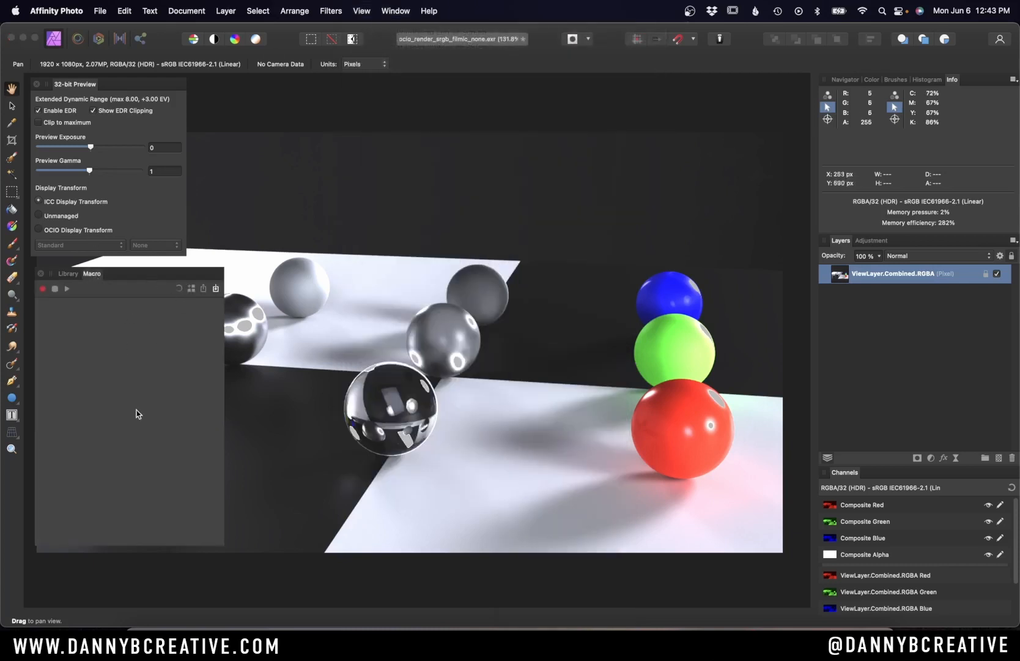
left_click(41, 290)
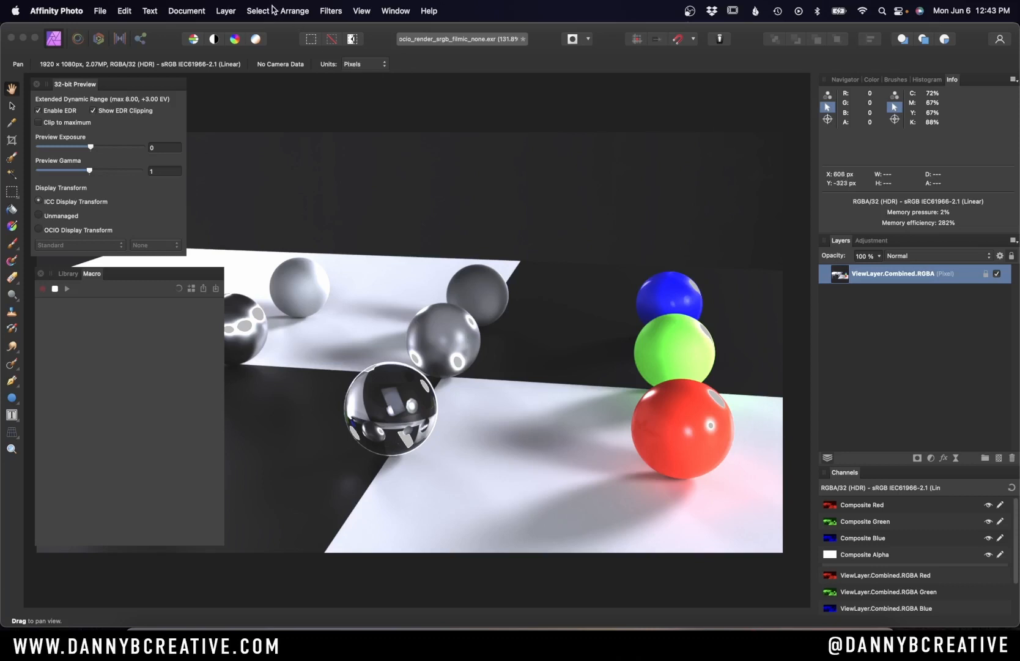
Create a new layer group above the render layer and name it Blender Filmic
left_click(226, 10)
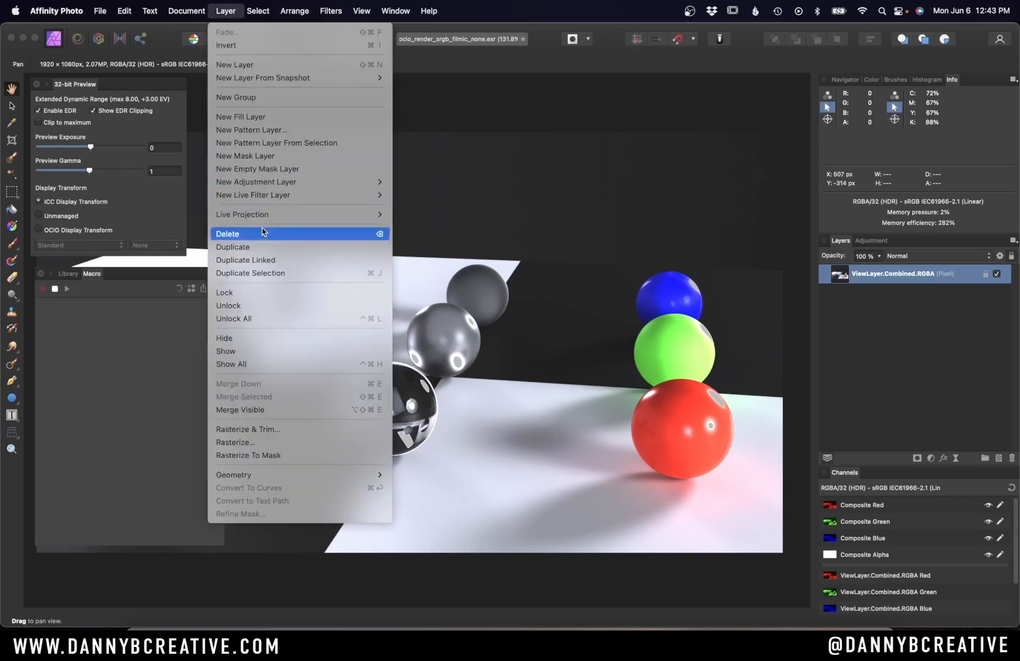
left_click(263, 97)
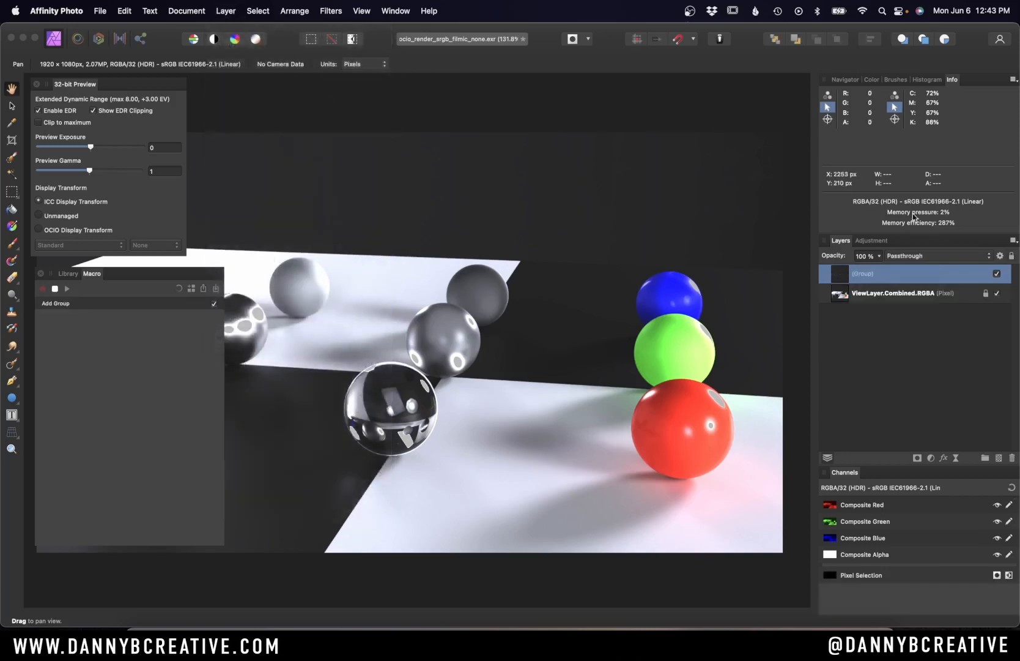
double_click(875, 274)
type("Bl")
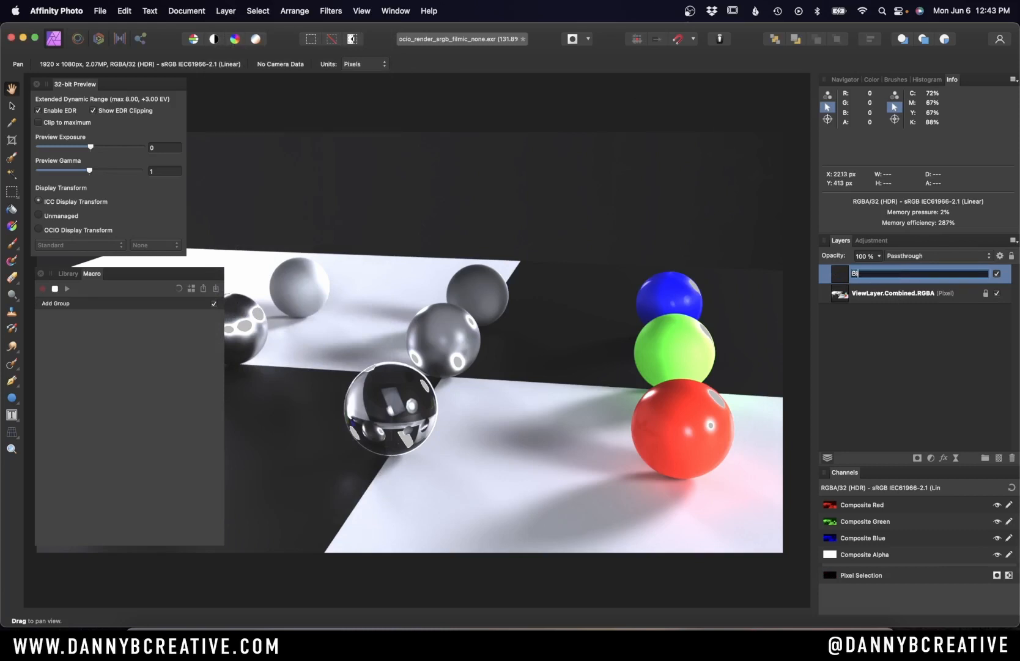
type("ender Filmic")
key("Return")
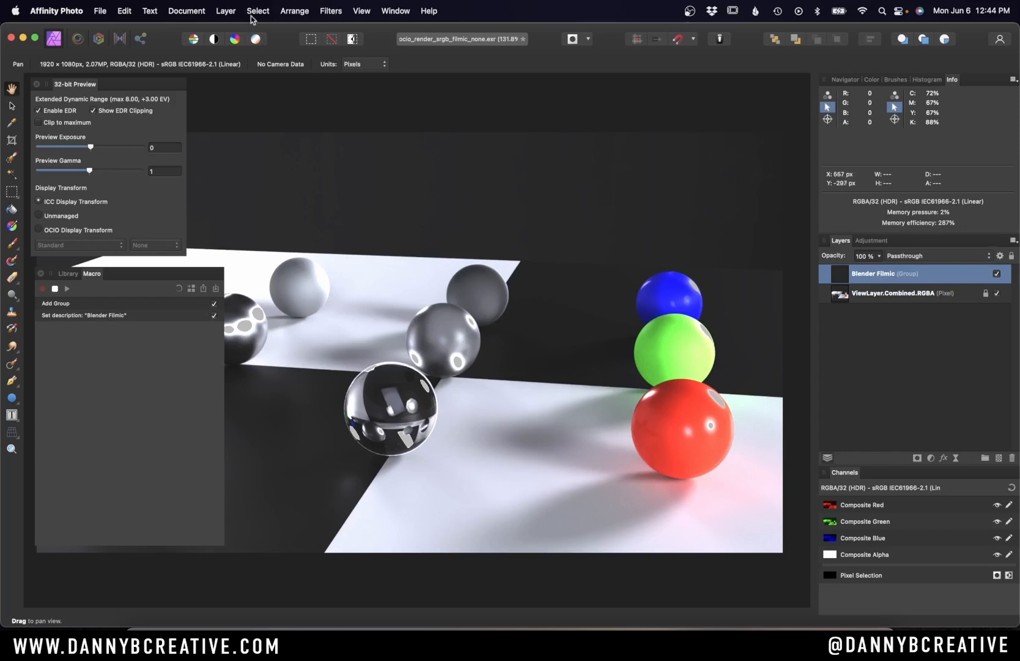
Add an OCIO adjustment converting from Linear to Filmic Log, and move it inside the Blender Filmic group
left_click(225, 11)
mouse_move(355, 181)
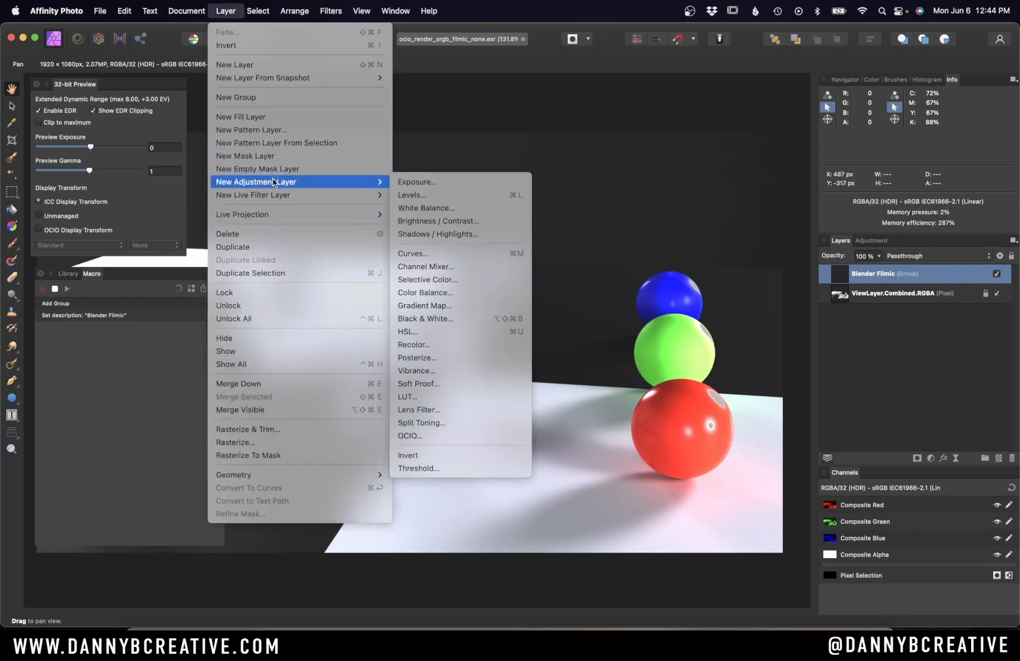
left_click(486, 433)
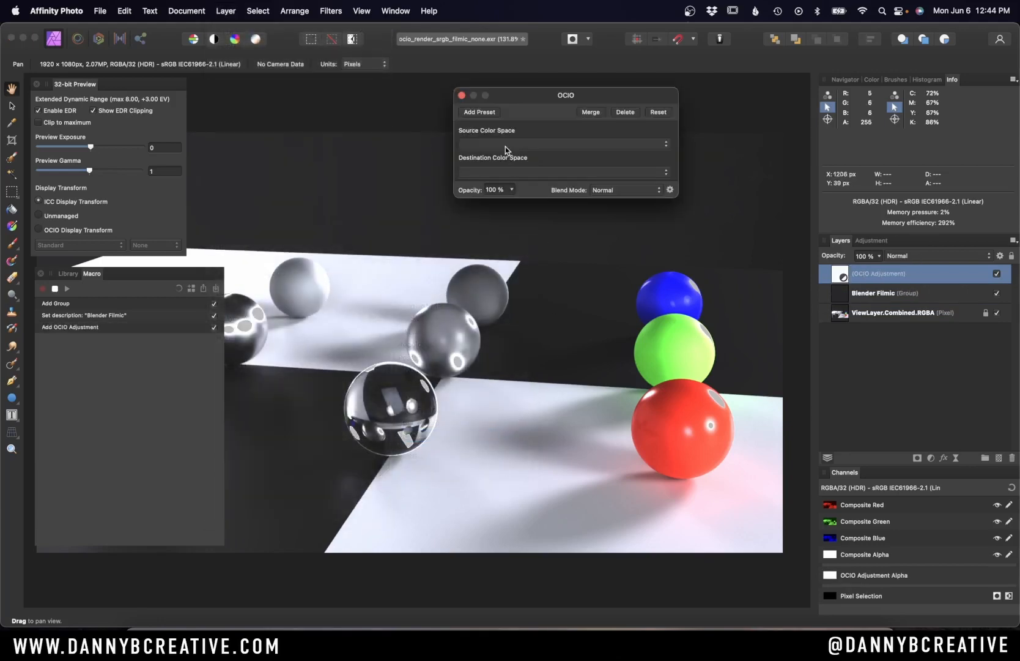
left_click(505, 145)
left_click(505, 145)
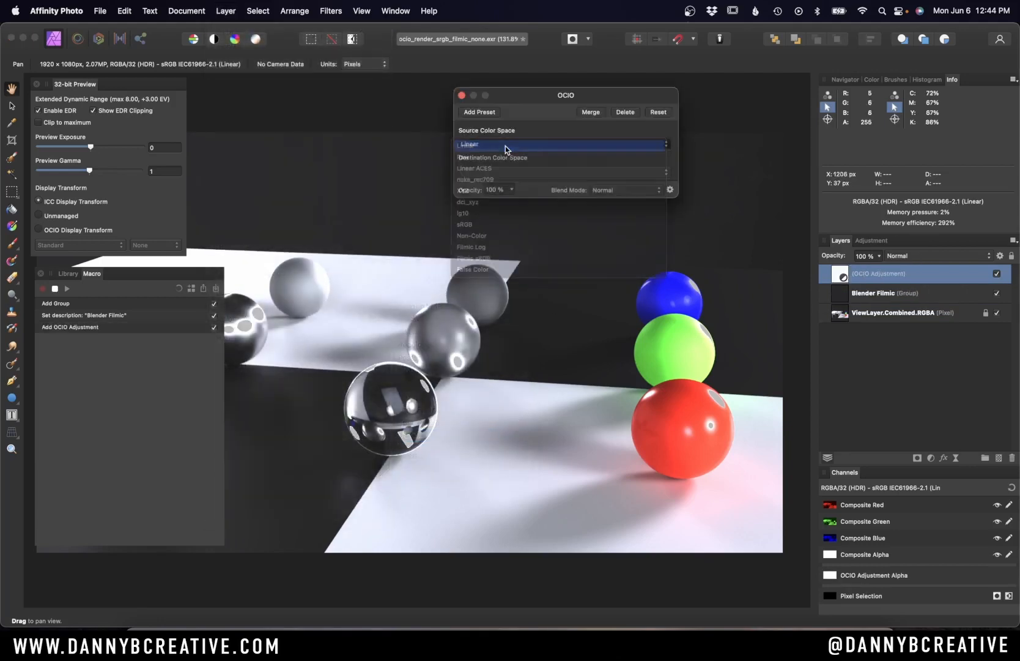
left_click(499, 171)
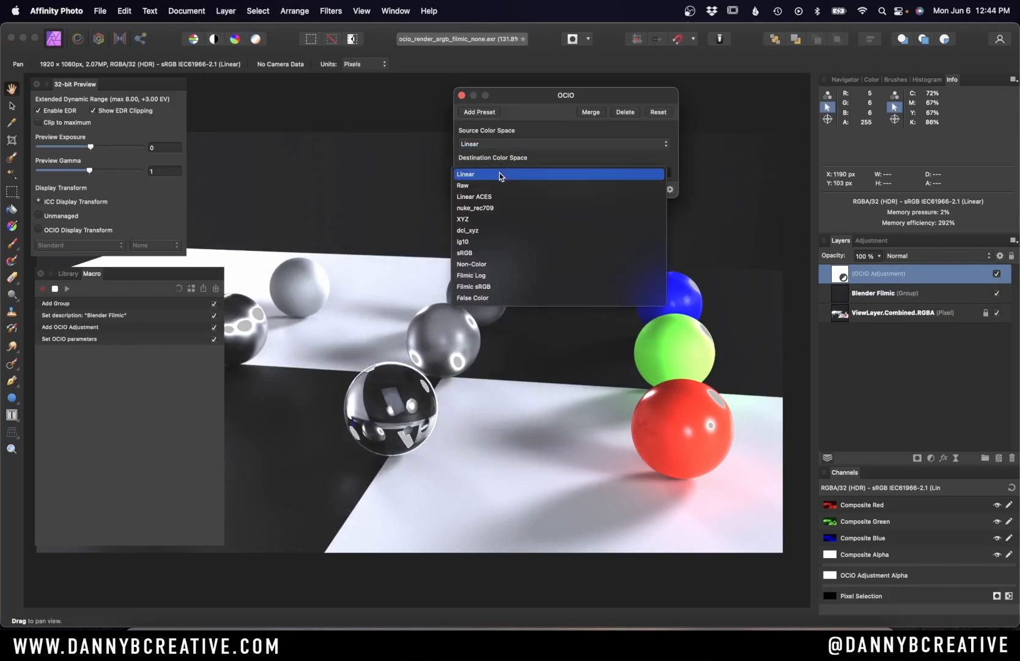
left_click(507, 274)
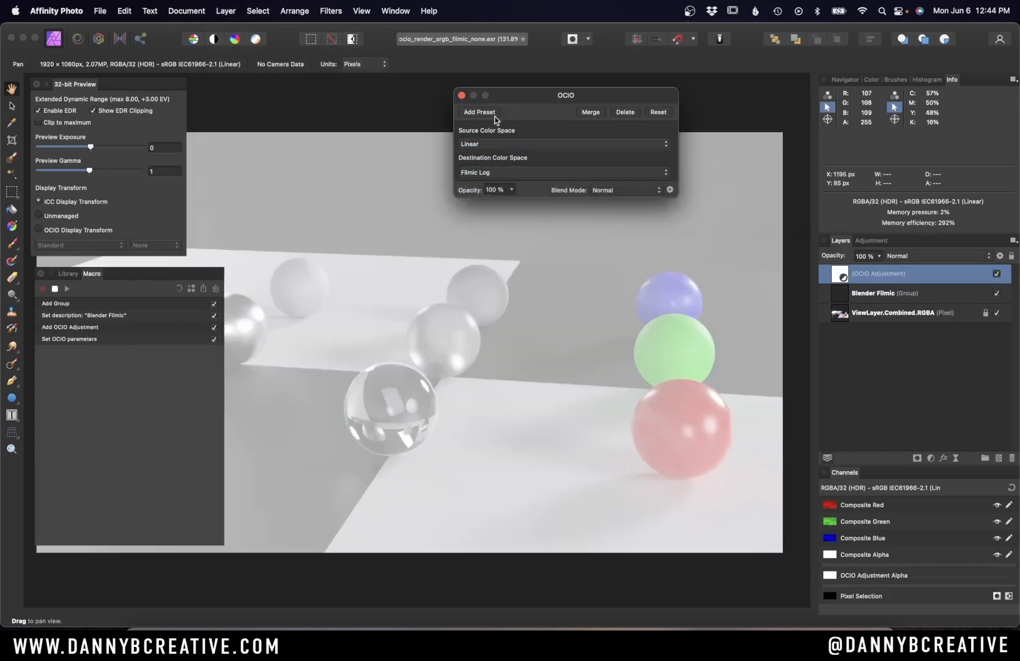
left_click(462, 95)
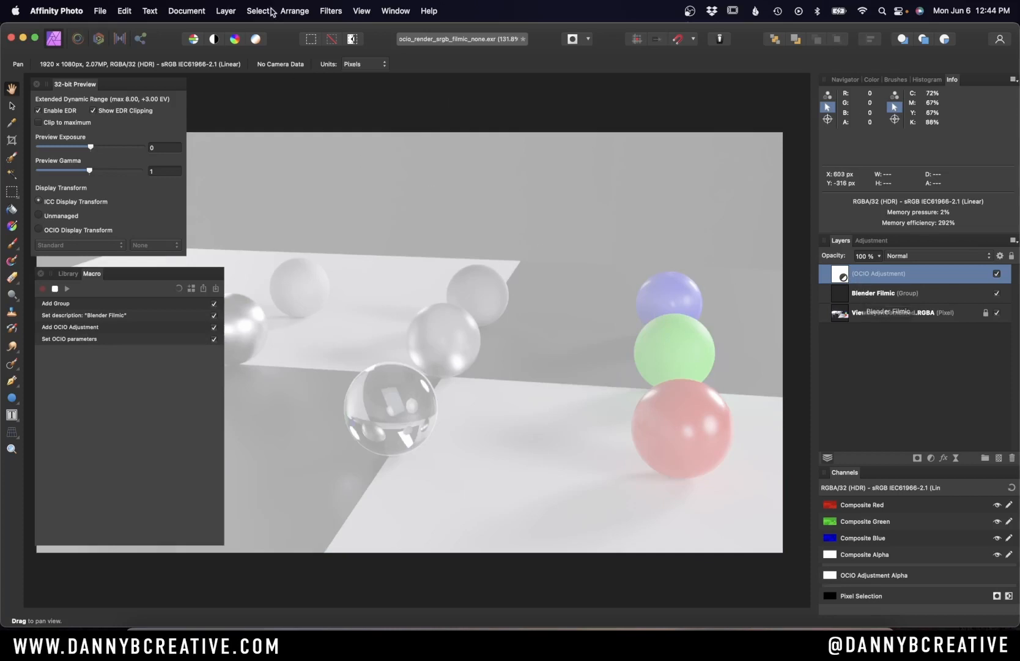
left_click(294, 11)
left_click(324, 138)
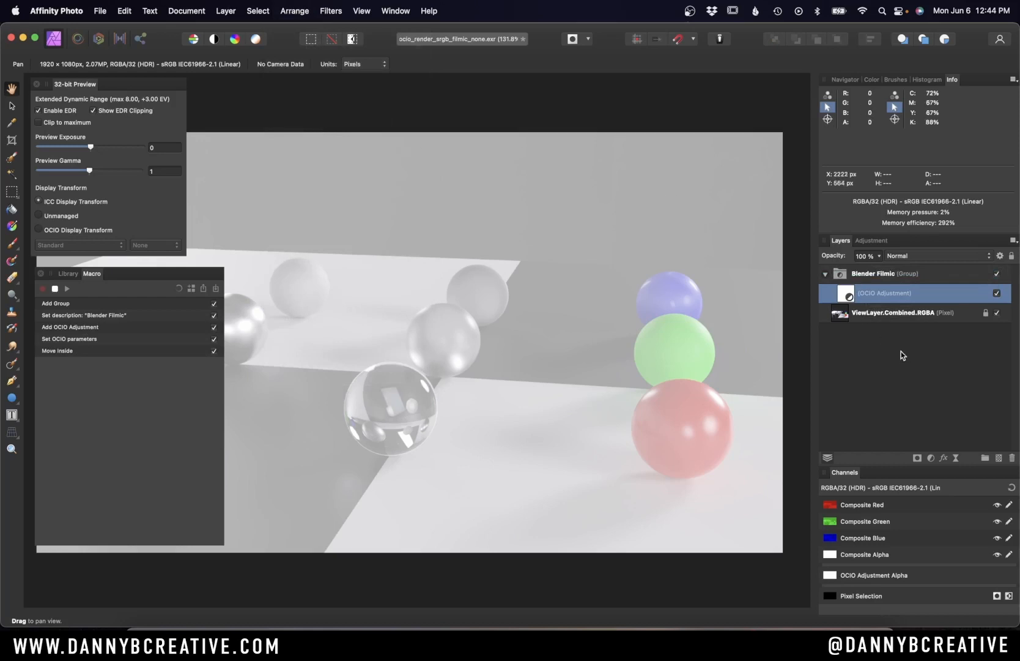
Add a LUT adjustment above the OCIO adjustment in the group and load filmic_to_0-60_1-04.spi1d from the filmic folder
left_click(931, 457)
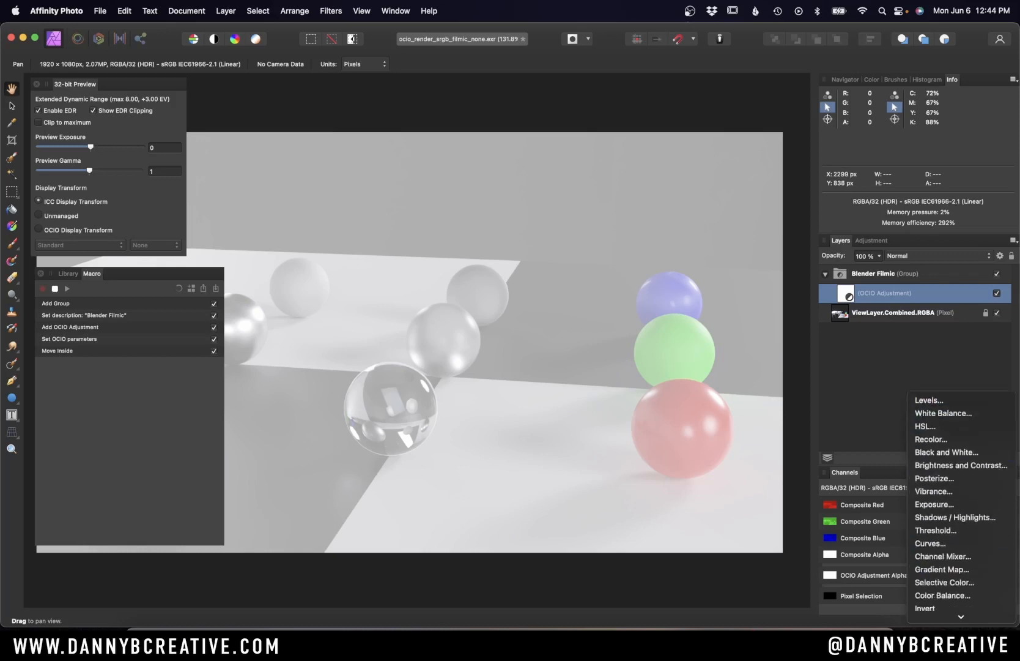
scroll(960, 550, "down", 3)
left_click(951, 576)
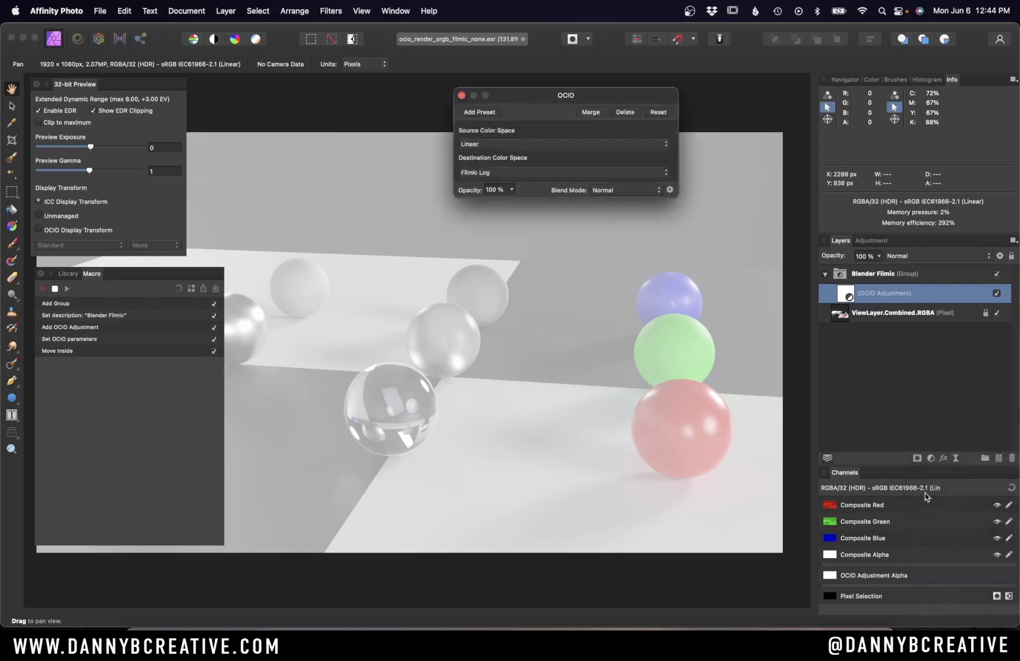
left_click(481, 145)
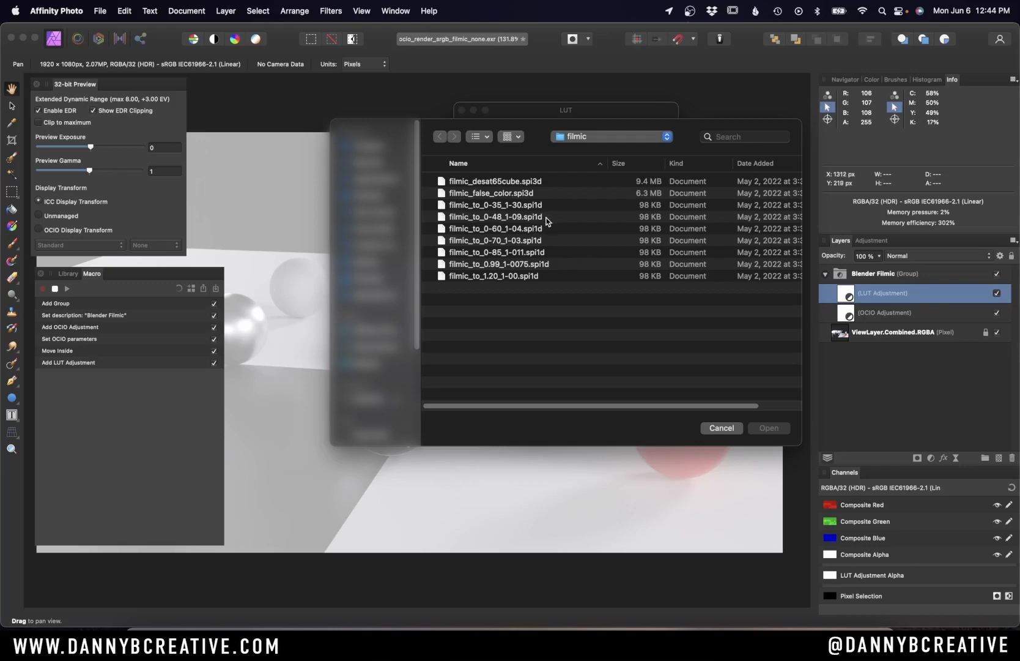
left_click(525, 232)
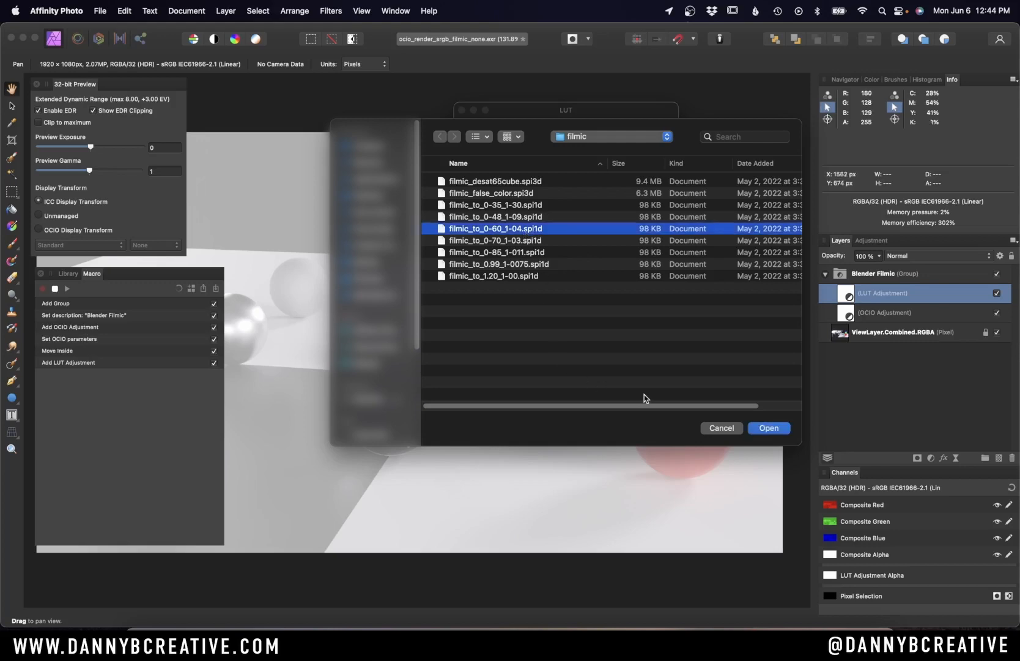
left_click(776, 428)
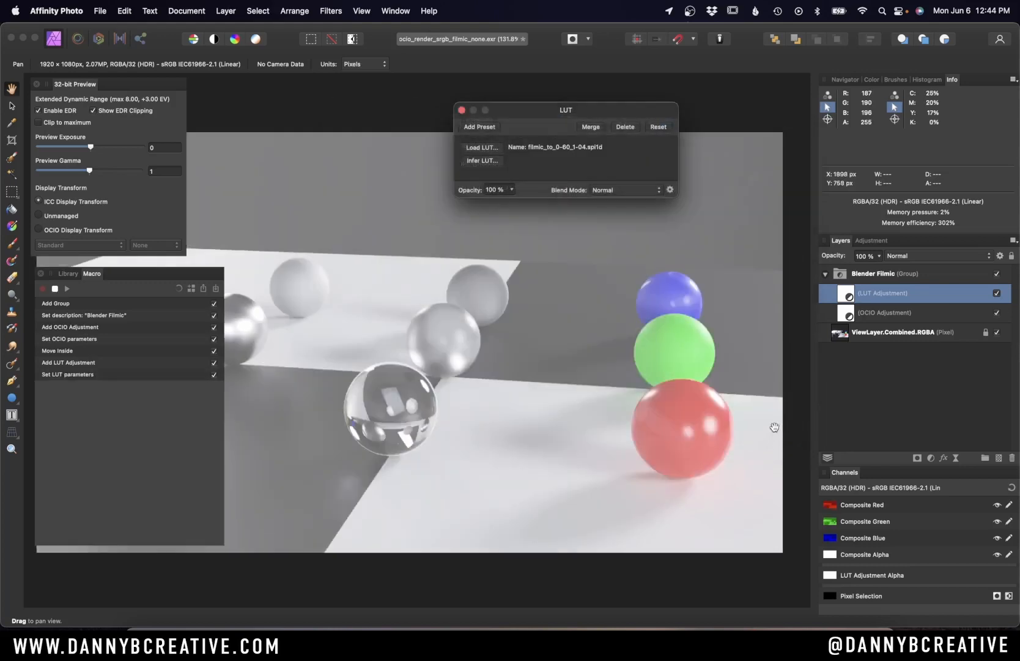
left_click(461, 110)
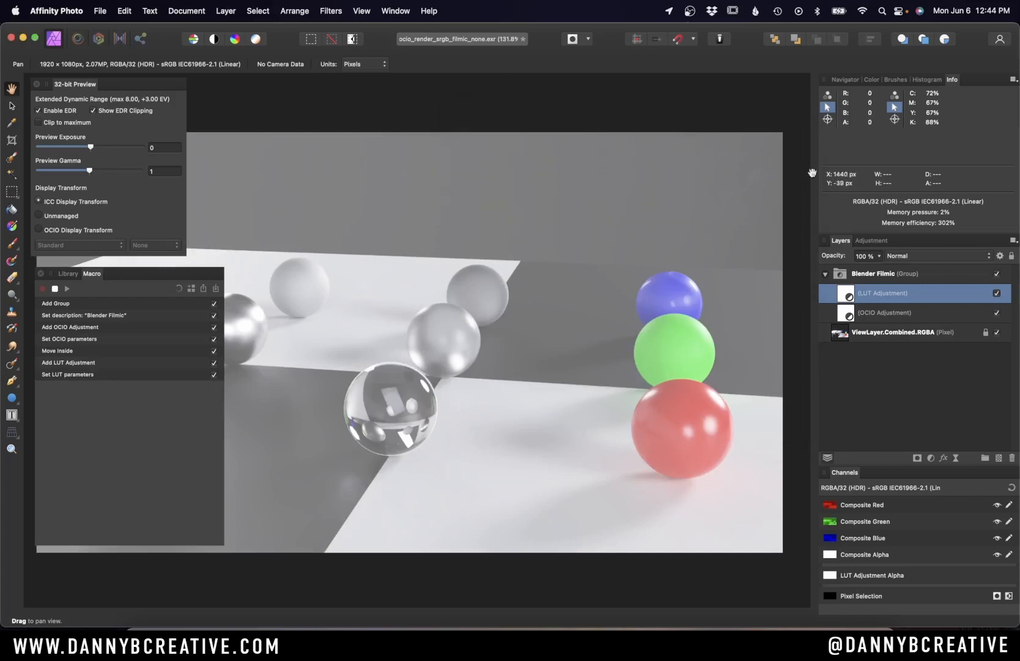
Add a second OCIO adjustment above the LUT adjustment in the group, converting from sRGB to Linear
left_click(954, 460)
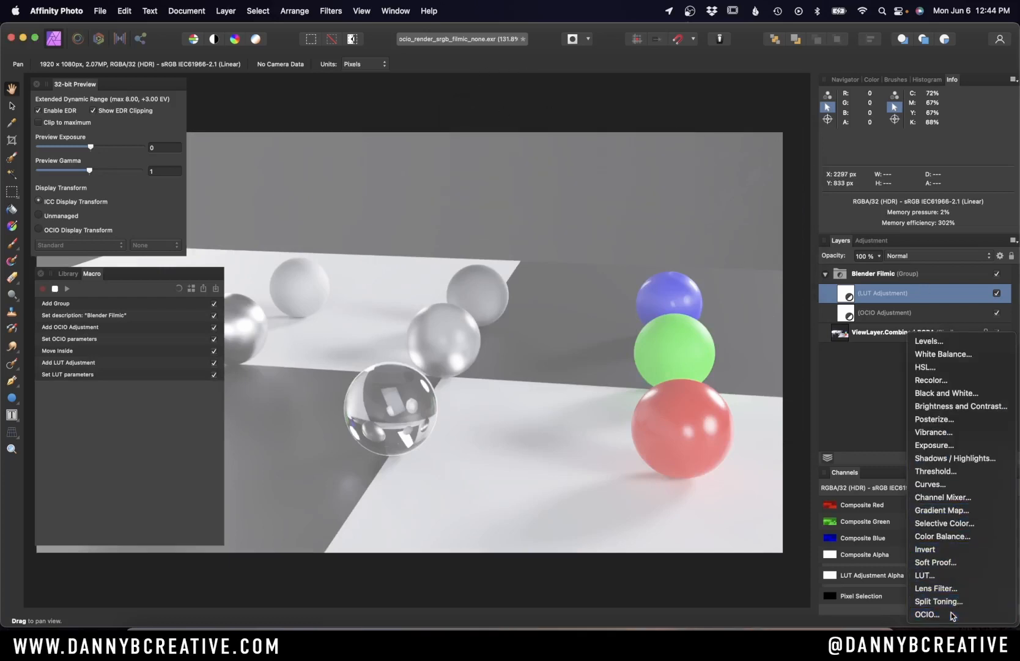
left_click(953, 615)
left_click(486, 145)
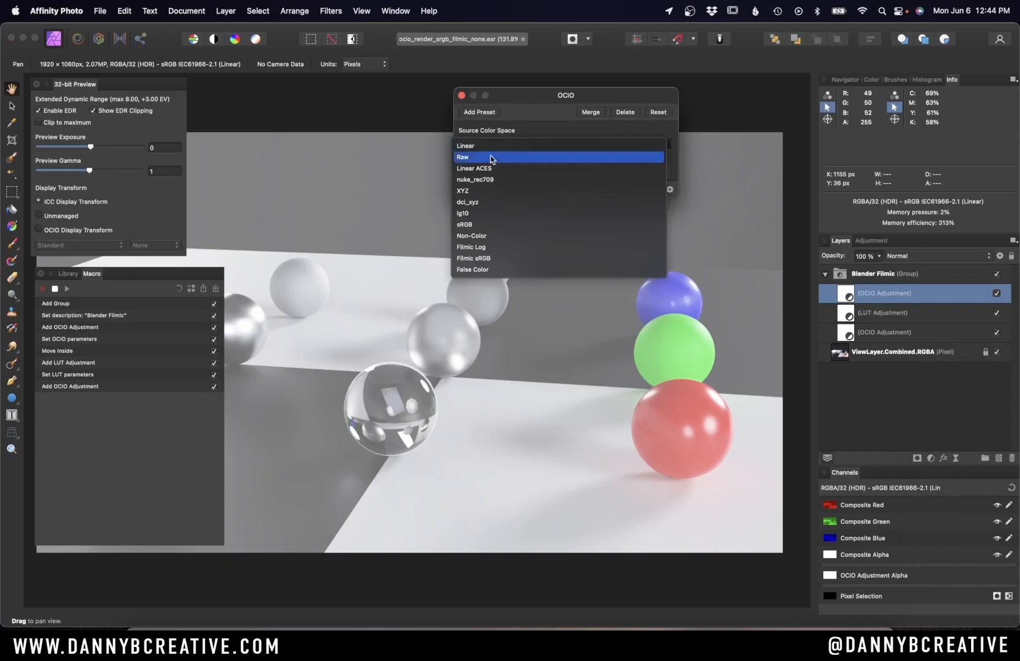
left_click(489, 223)
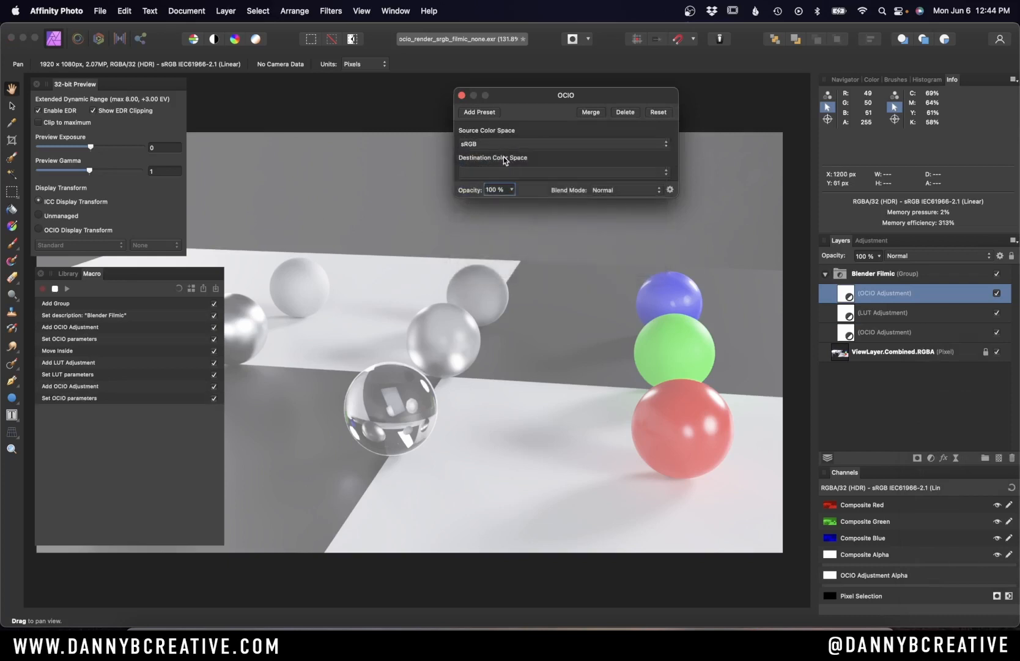
left_click(504, 172)
left_click(506, 178)
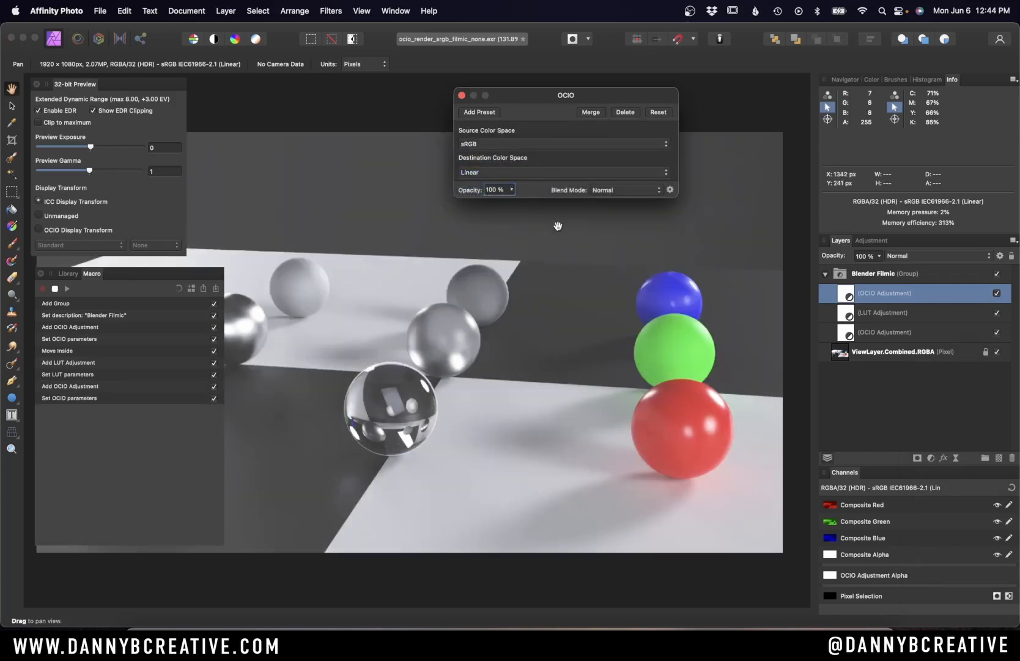
left_click(461, 96)
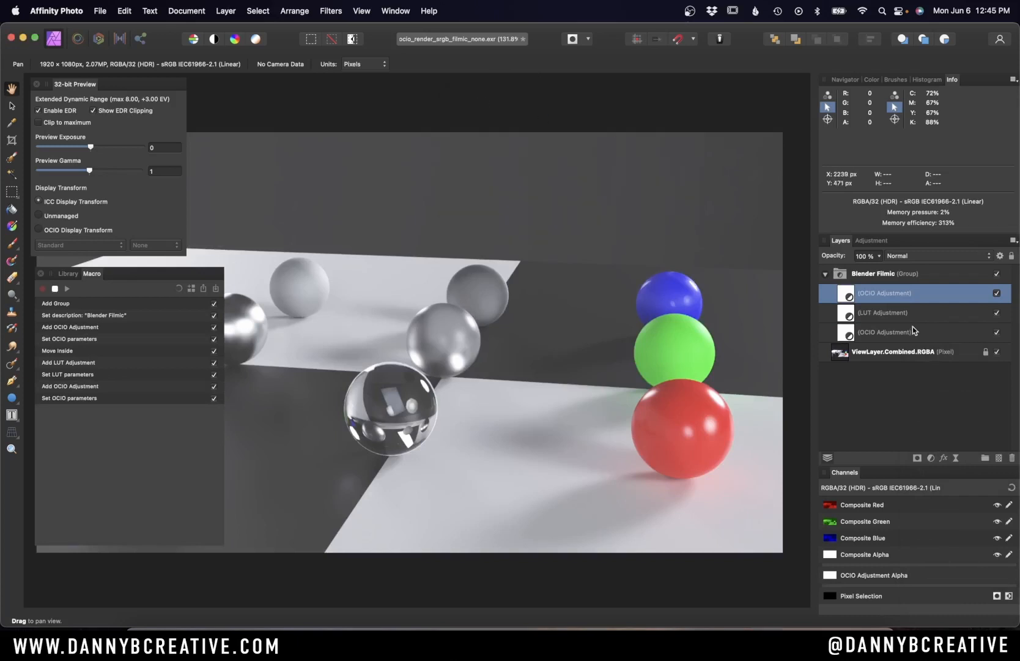
Record selecting the parent Blender Filmic group, collapse the group, and stop the macro recording
left_click(876, 275)
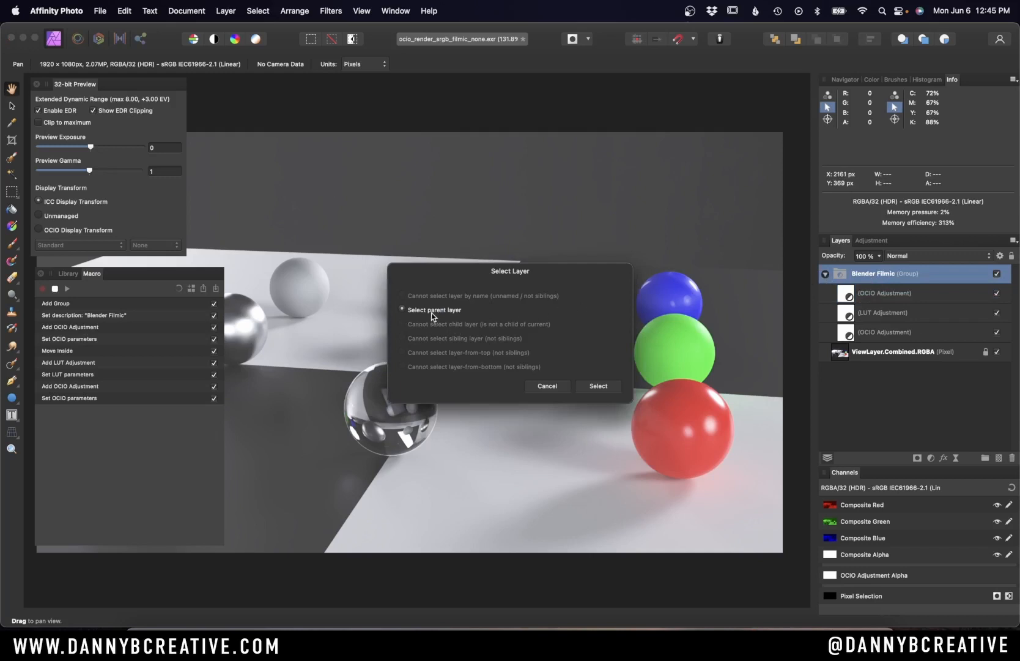
left_click(598, 385)
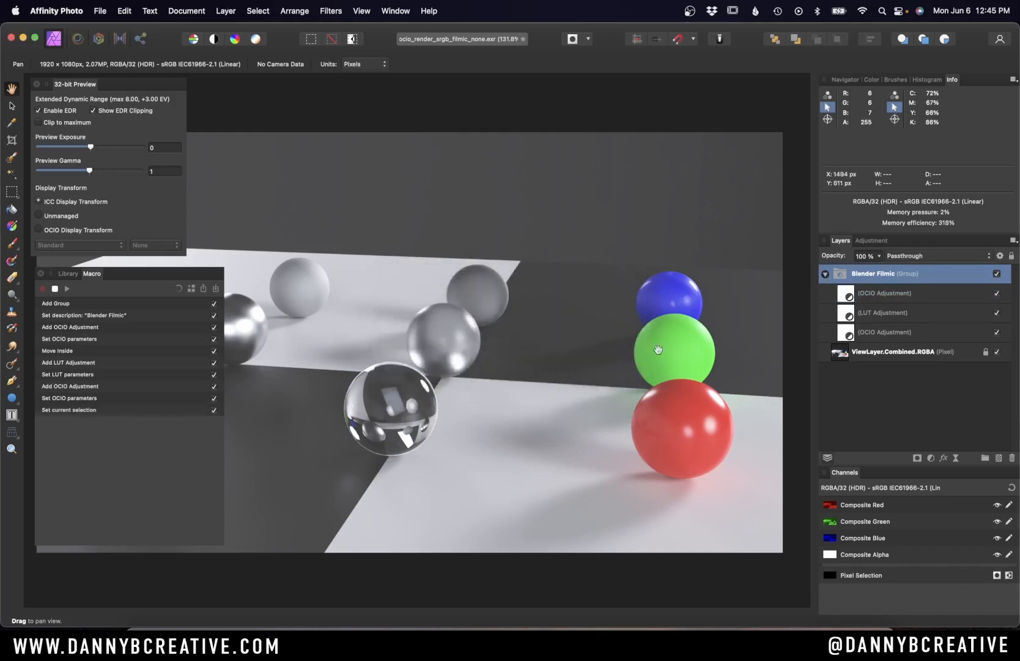
left_click(826, 274)
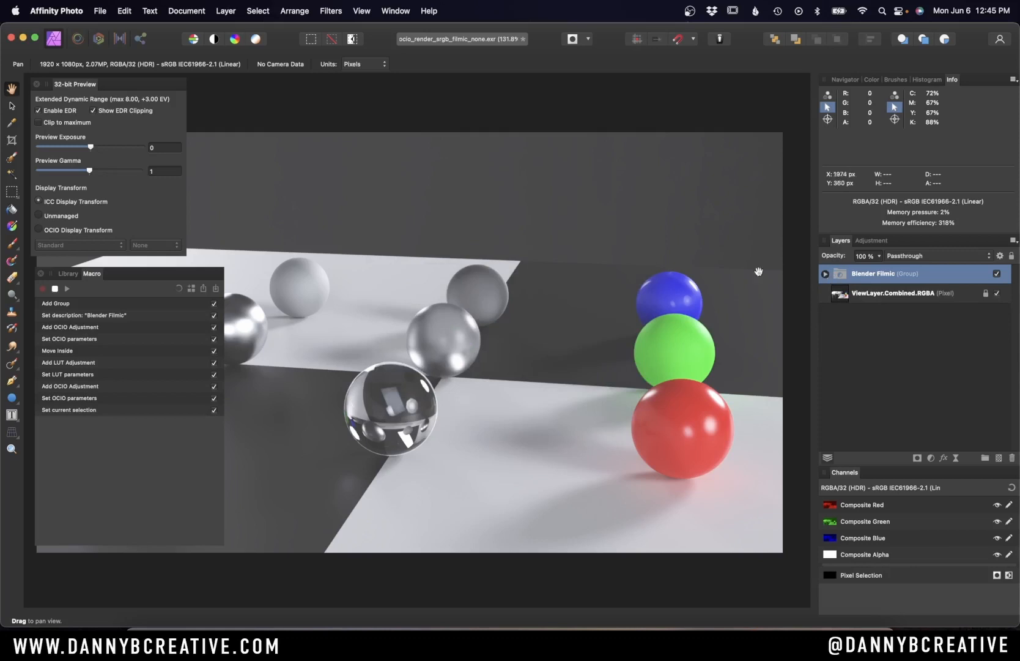
left_click(56, 290)
Delete the Blender Filmic group, play the recorded macro to rebuild it, and check the group's contents
left_click(845, 346)
left_click(842, 279)
key("Delete")
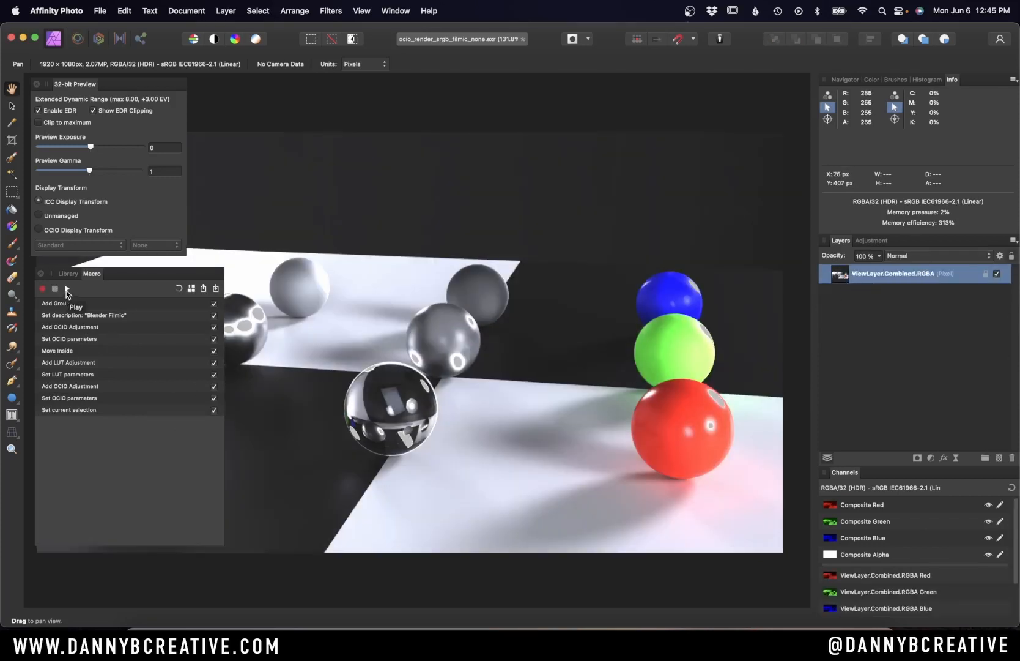
left_click(67, 289)
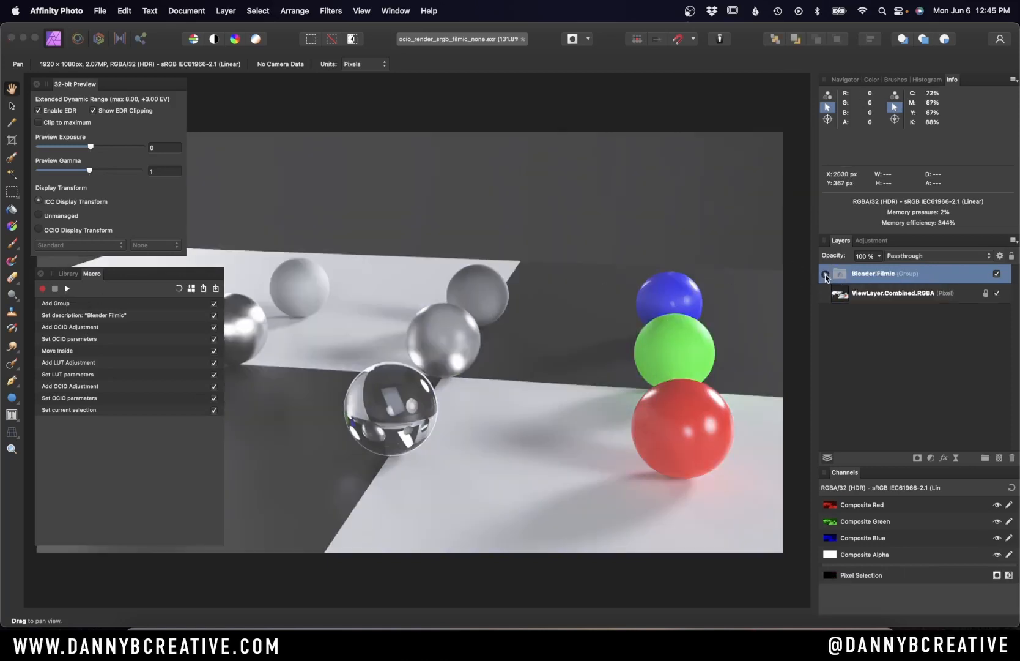
left_click(825, 275)
left_click(825, 275)
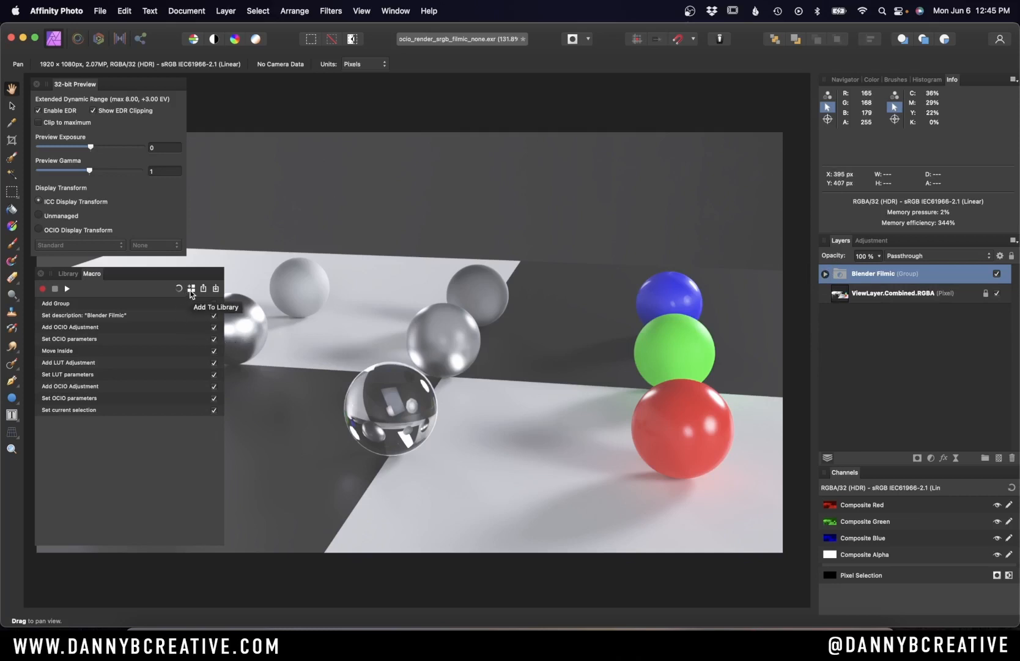
Try to save the recorded macro to the library as Blender Filmic in the DBC_Photo_Manipulation category
left_click(191, 289)
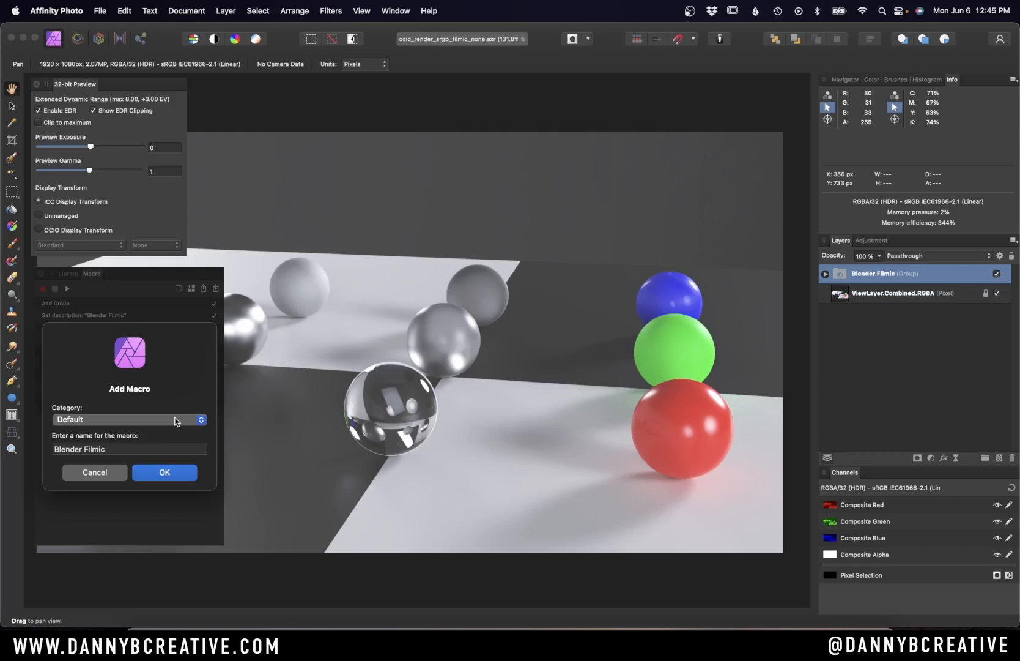
left_click(127, 419)
left_click(127, 418)
left_click(148, 419)
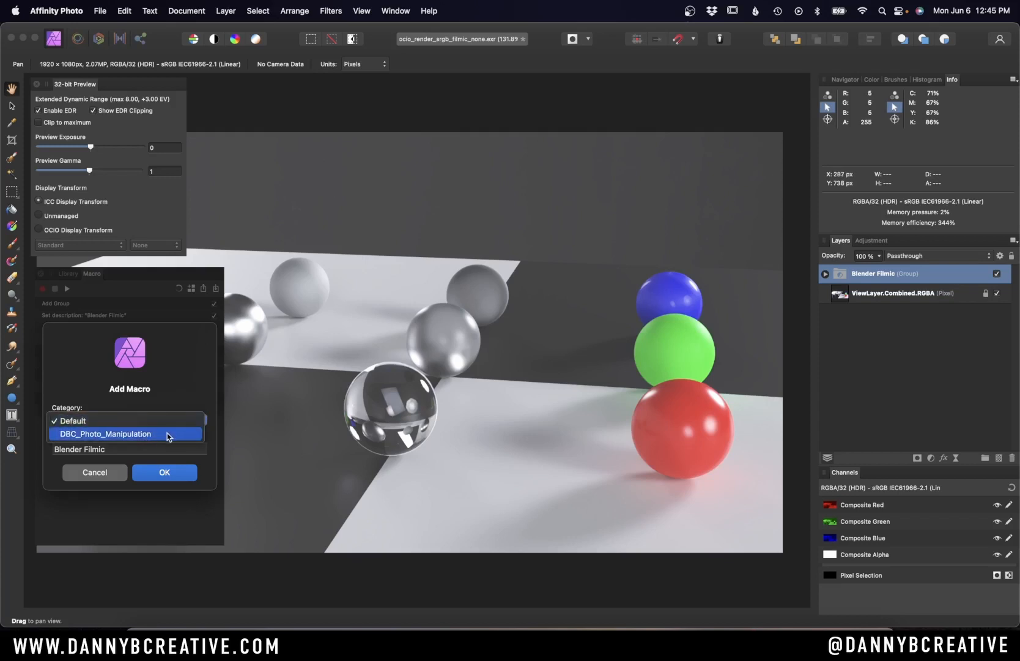
left_click(166, 433)
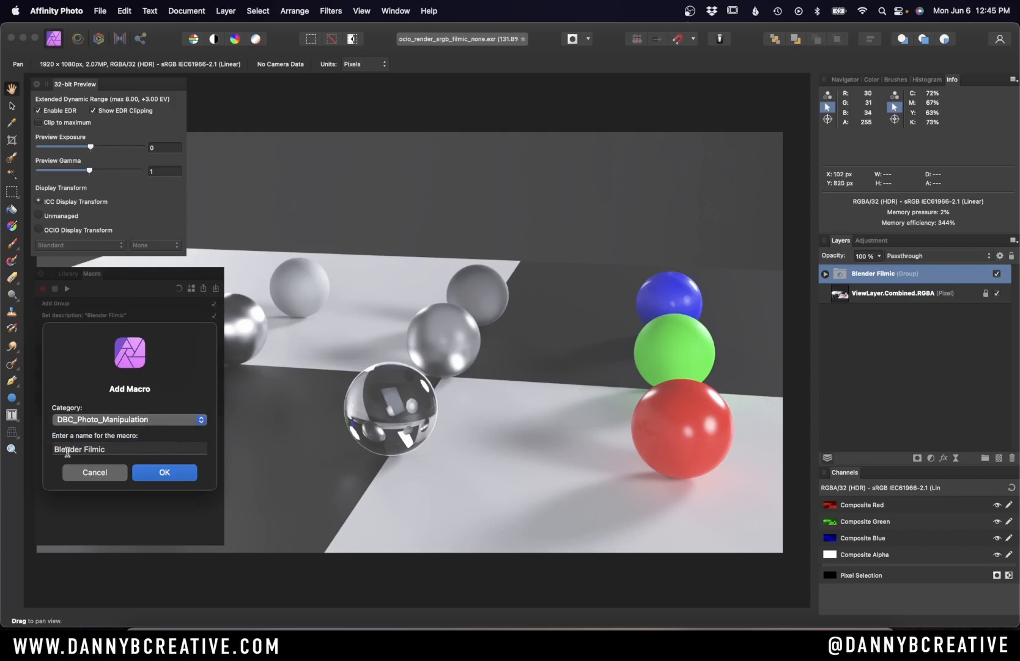
left_click(135, 474)
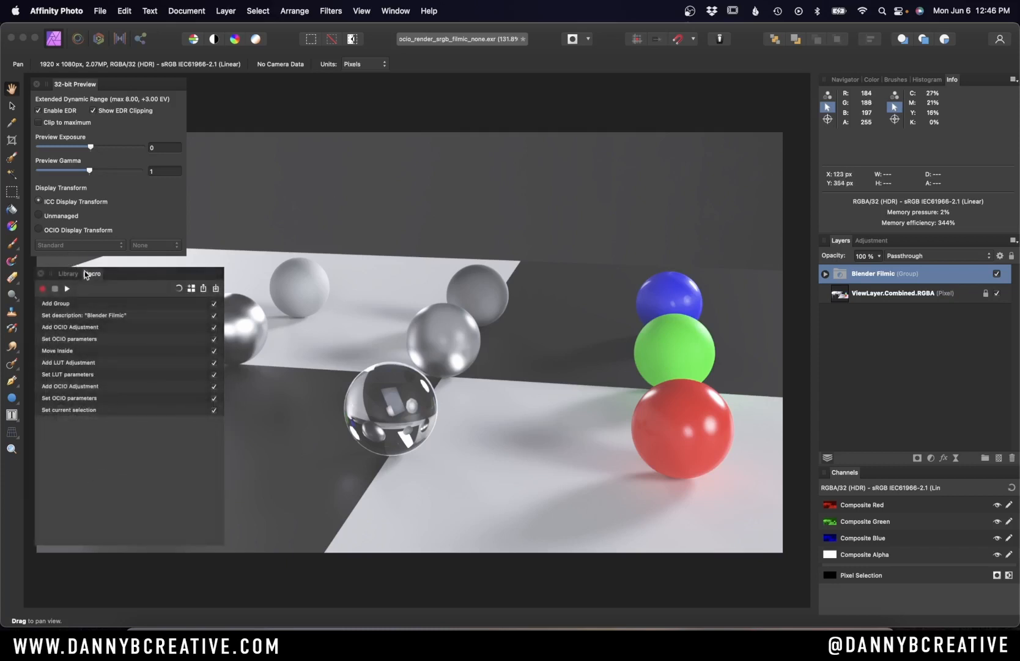
Clear the recorded macro steps, show the macro library, and delete the Blender Filmic group from the layers
left_click(180, 289)
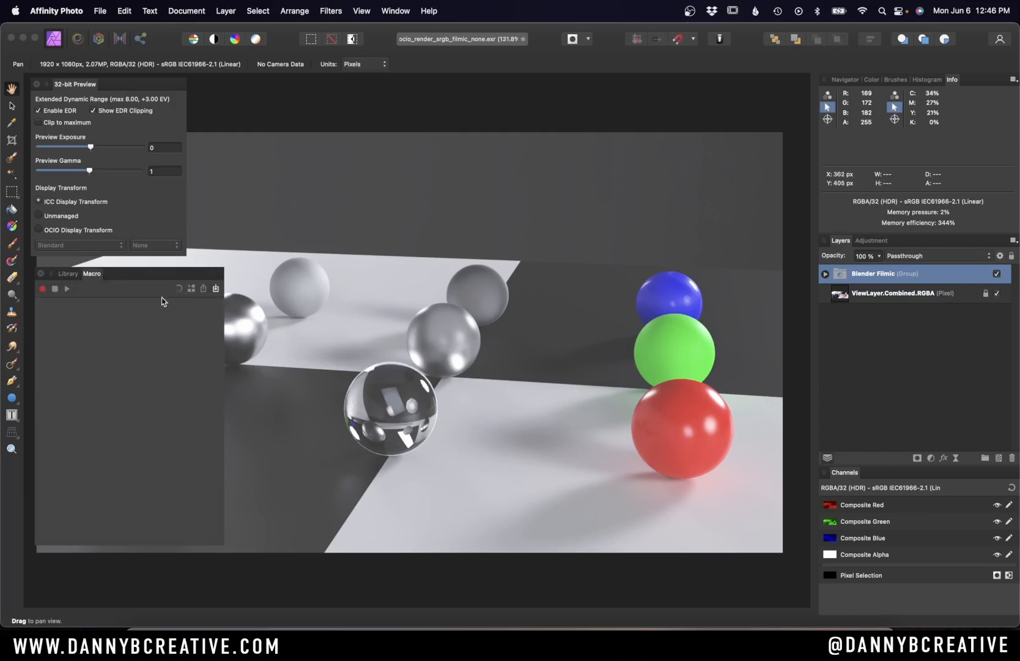
left_click(64, 275)
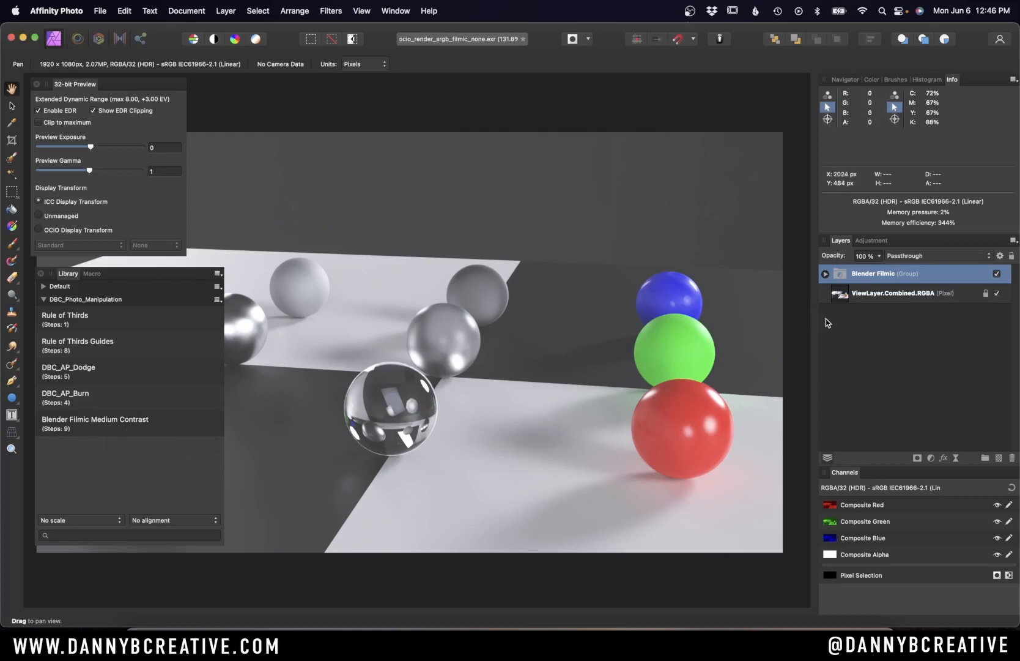
key("Delete")
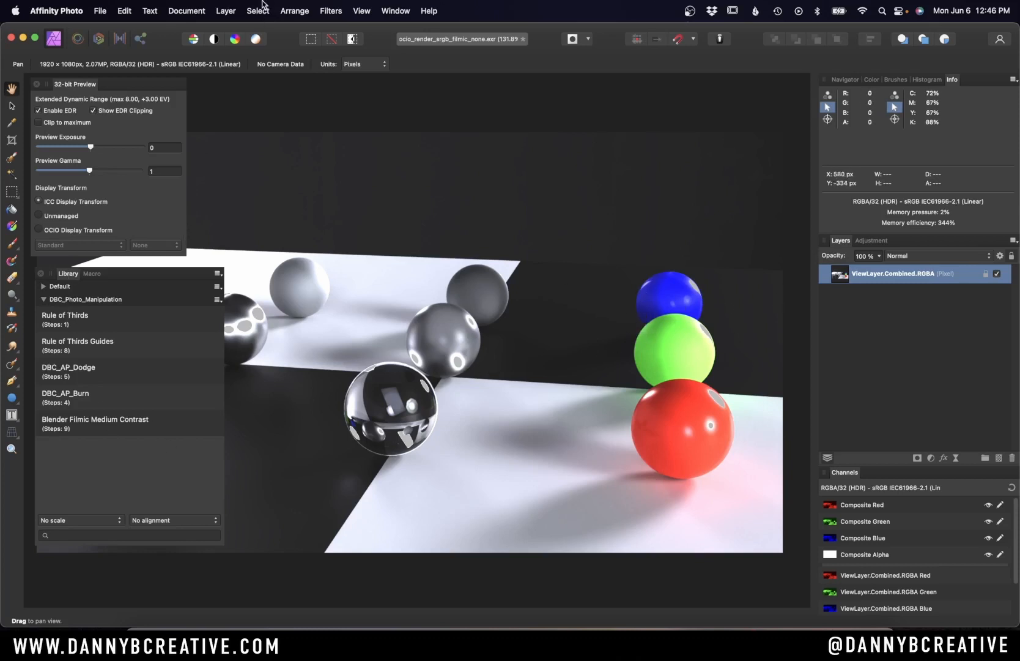
Apply the saved Blender Filmic Medium Contrast macro from the DBC_Photo_Manipulation category, then collapse its layer group and the macro library
left_click(368, 9)
mouse_move(421, 283)
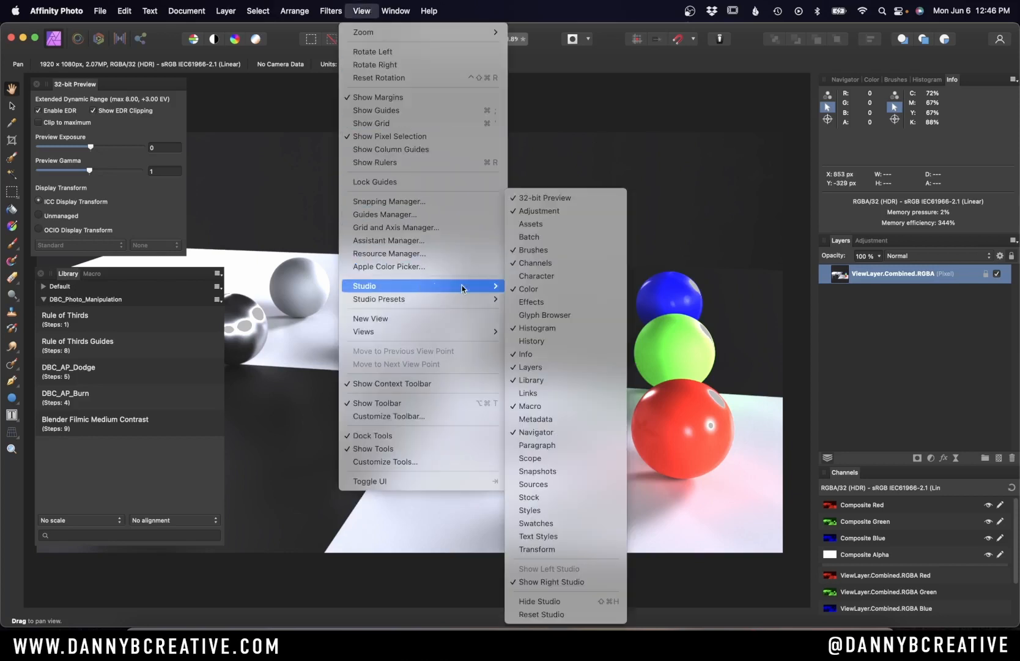
left_click(401, 10)
left_click(54, 423)
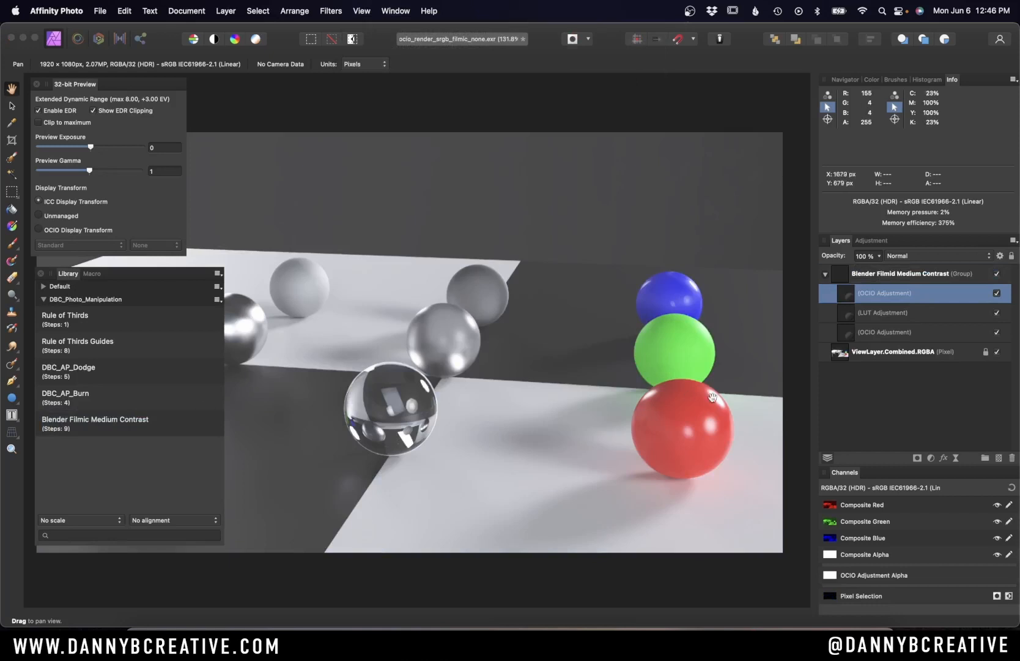
left_click(825, 276)
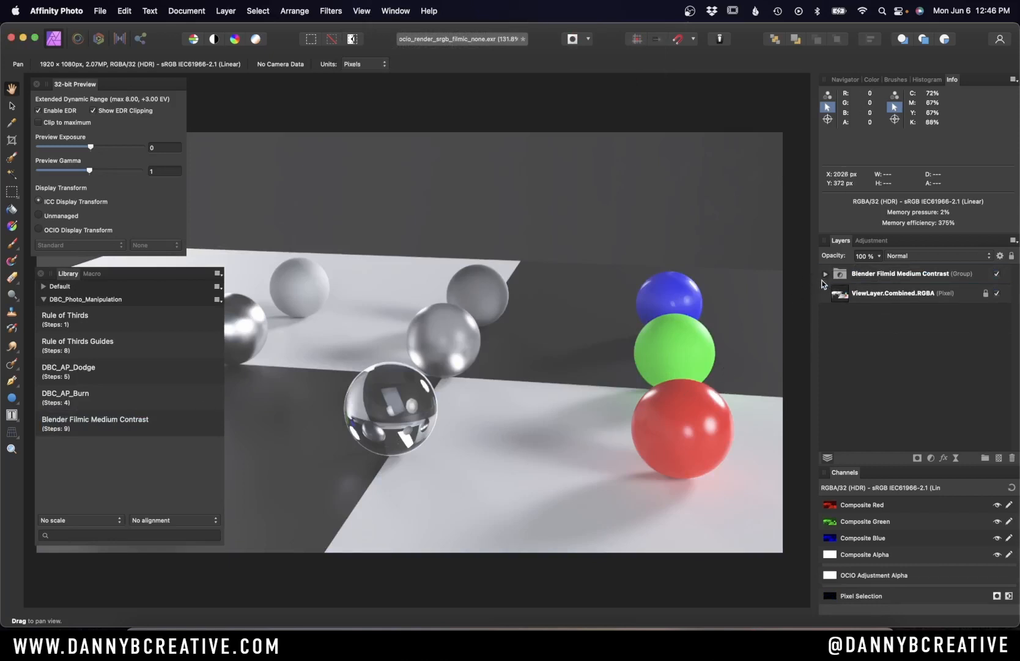
left_click(62, 273)
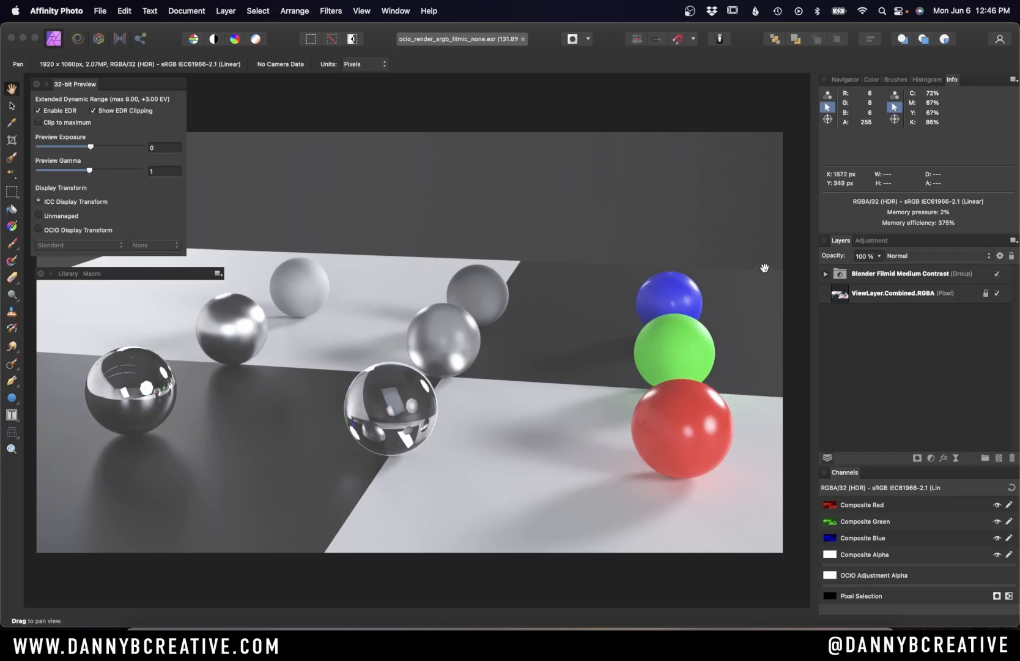
Replace the LUT in the medium contrast group's LUT adjustment with filmic_to_1.20_1-00.spi1d from the filmic folder, and collapse the group
left_click(827, 275)
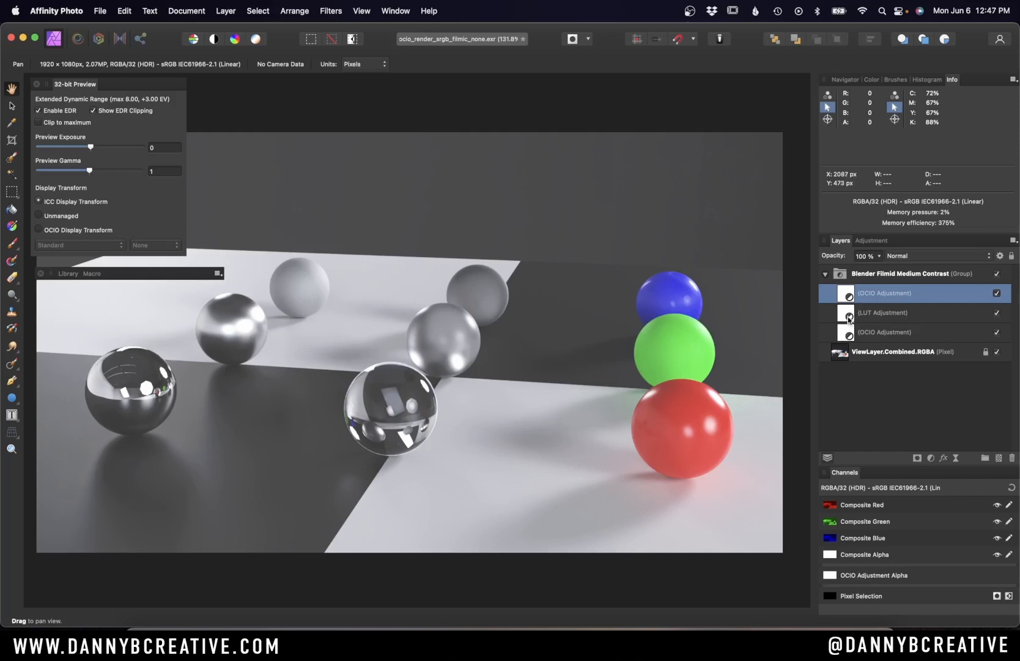
double_click(849, 319)
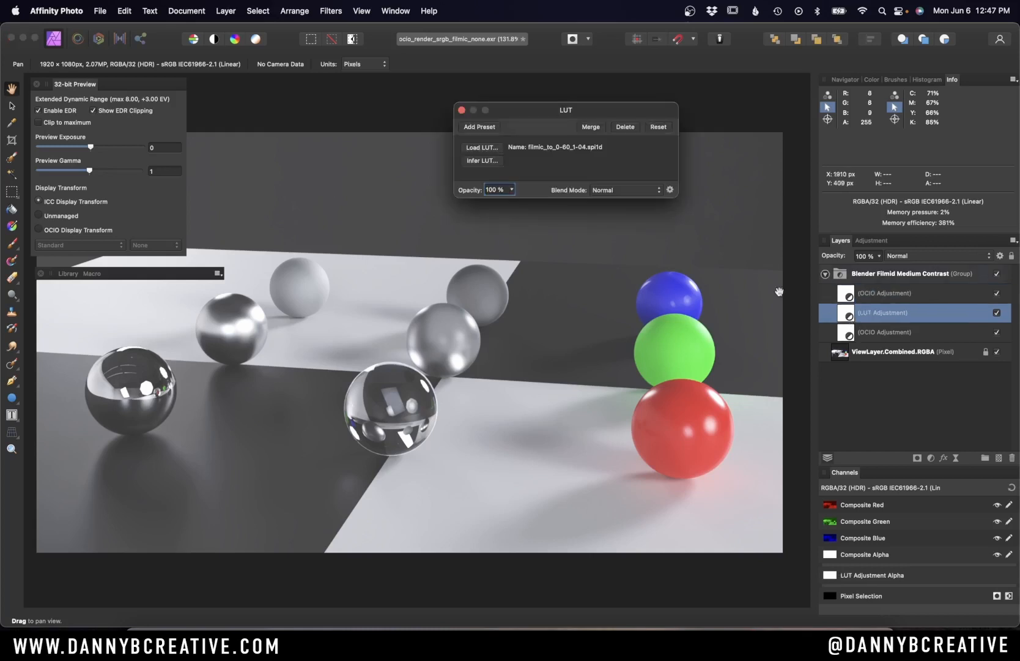
left_click(482, 148)
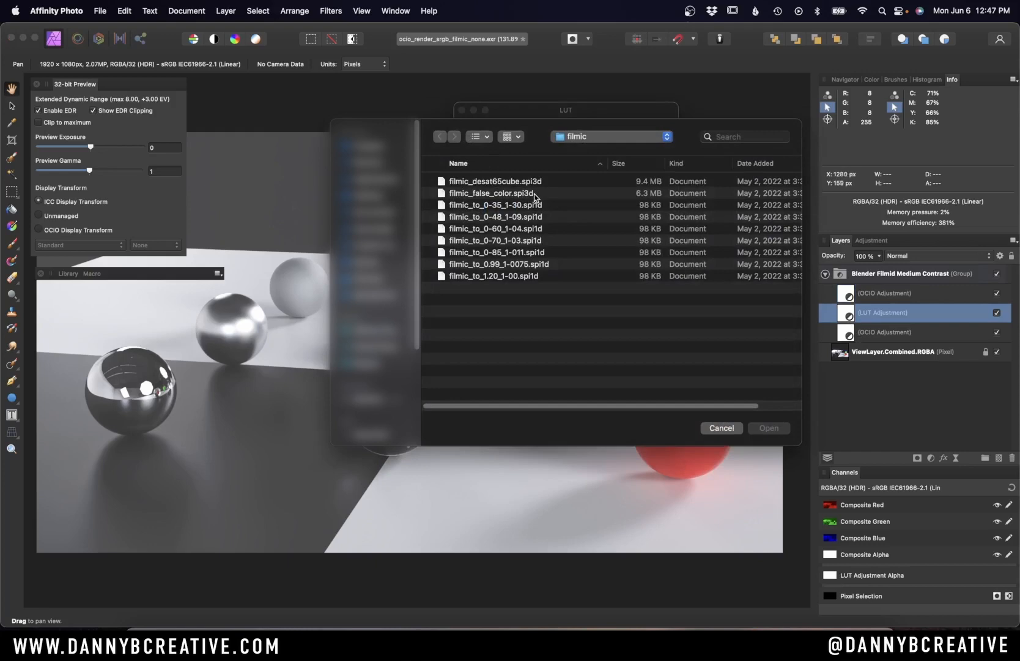
left_click(526, 276)
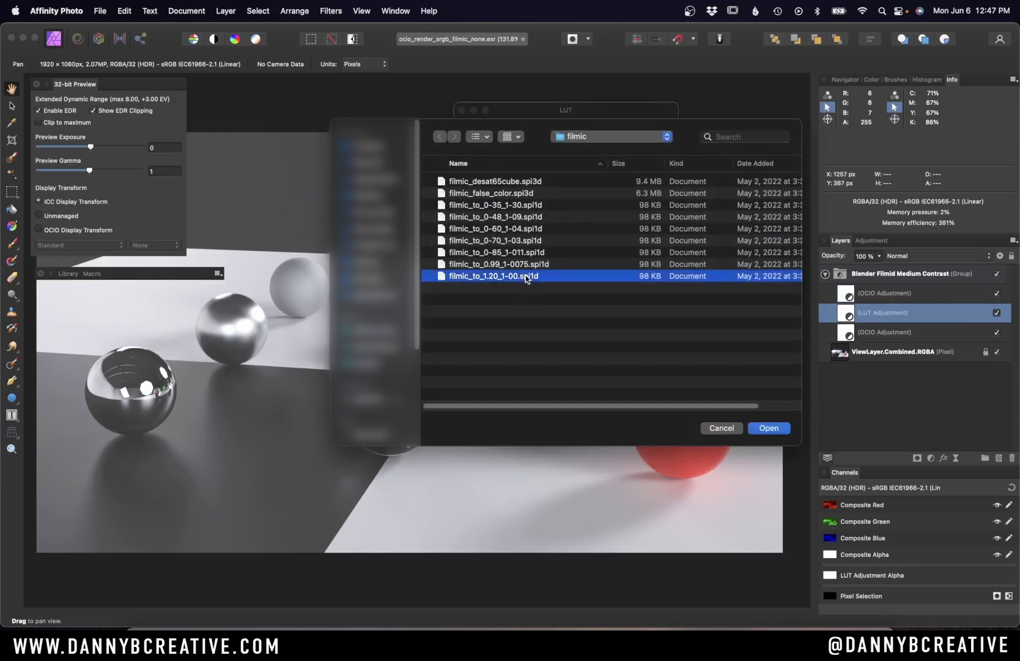
left_click(787, 428)
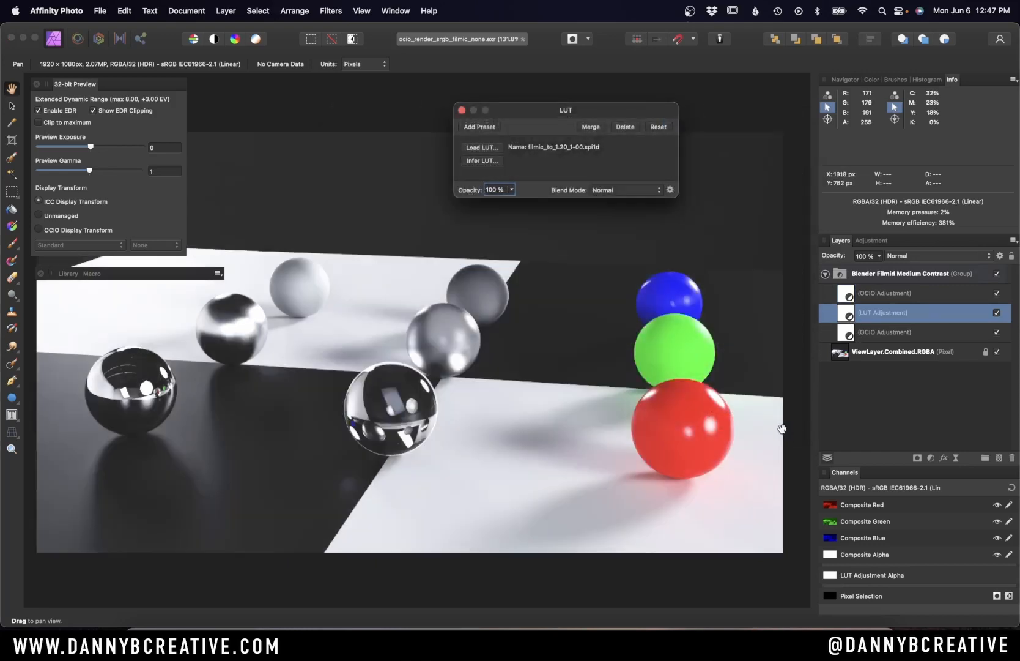
left_click(462, 110)
left_click(826, 274)
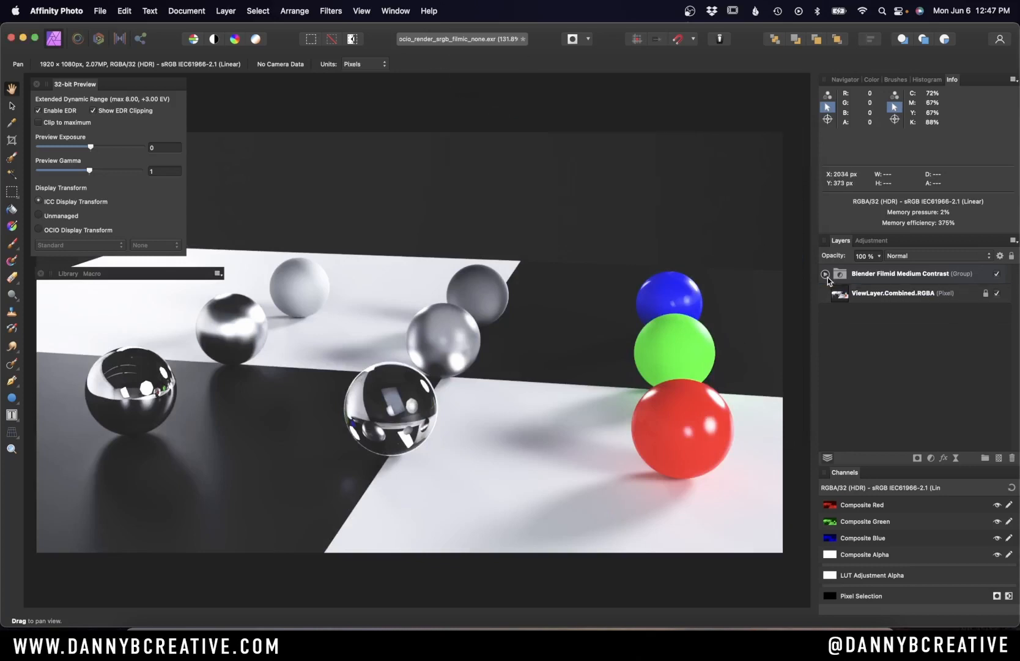
left_click(826, 274)
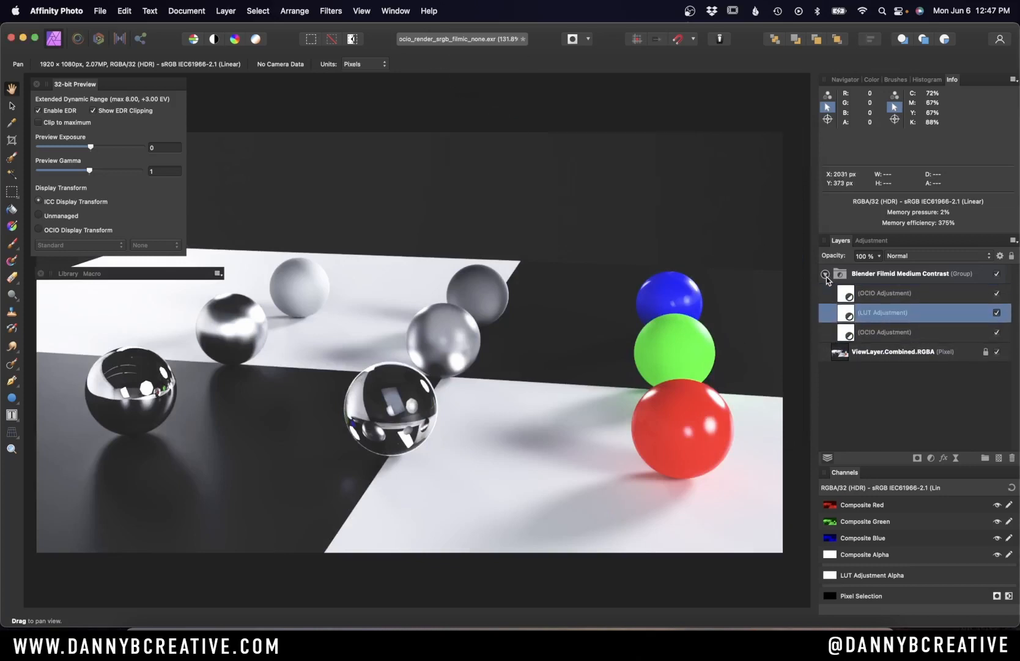
left_click(826, 274)
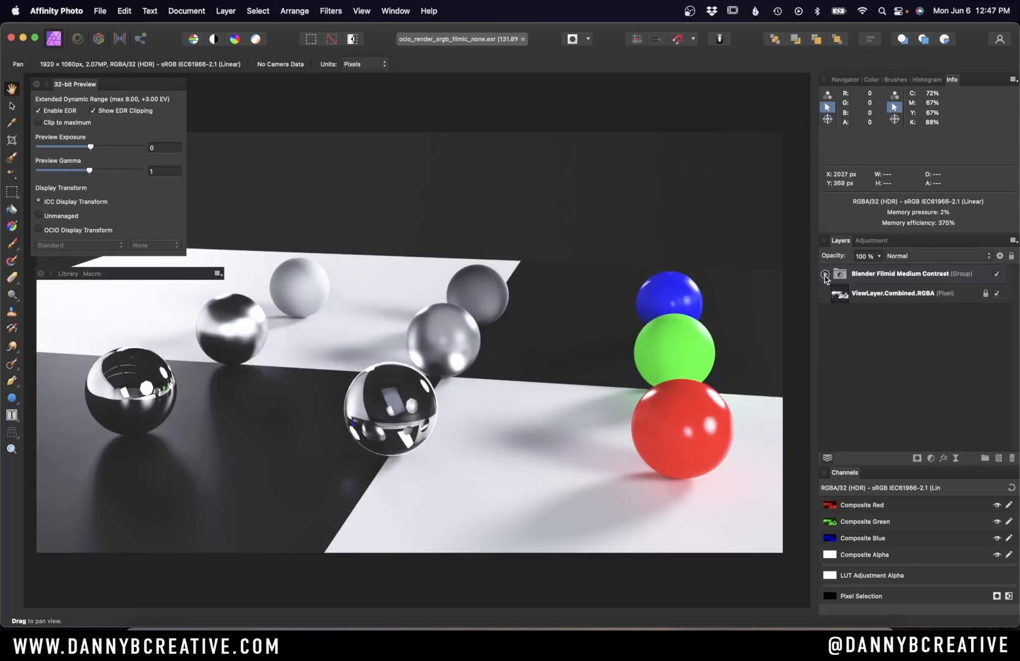